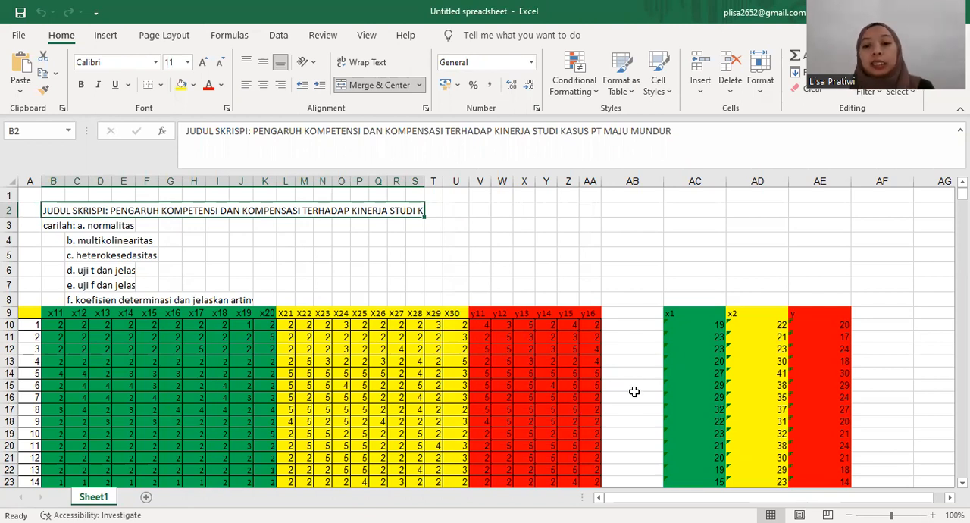
Step: Examine the x1, x2 and y total columns beside the questionnaire data
left_click(634, 392)
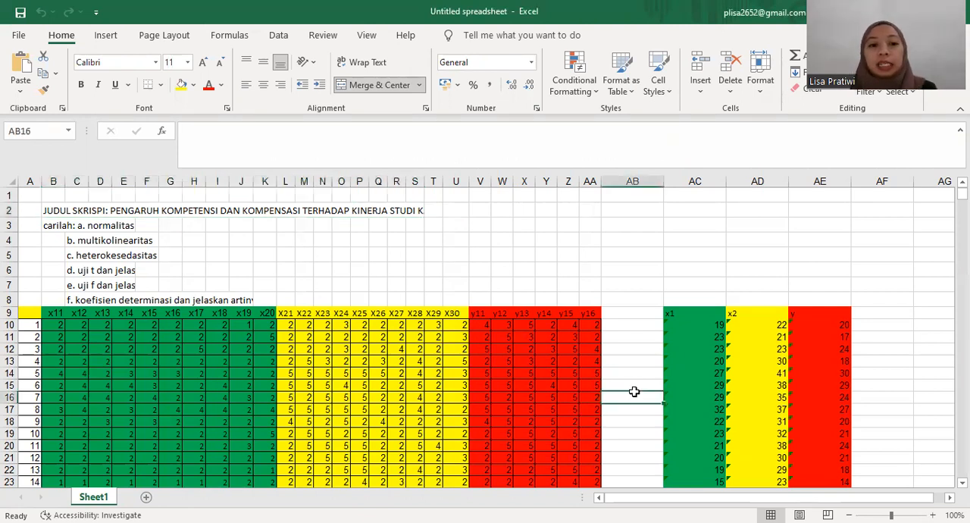
left_click(696, 310)
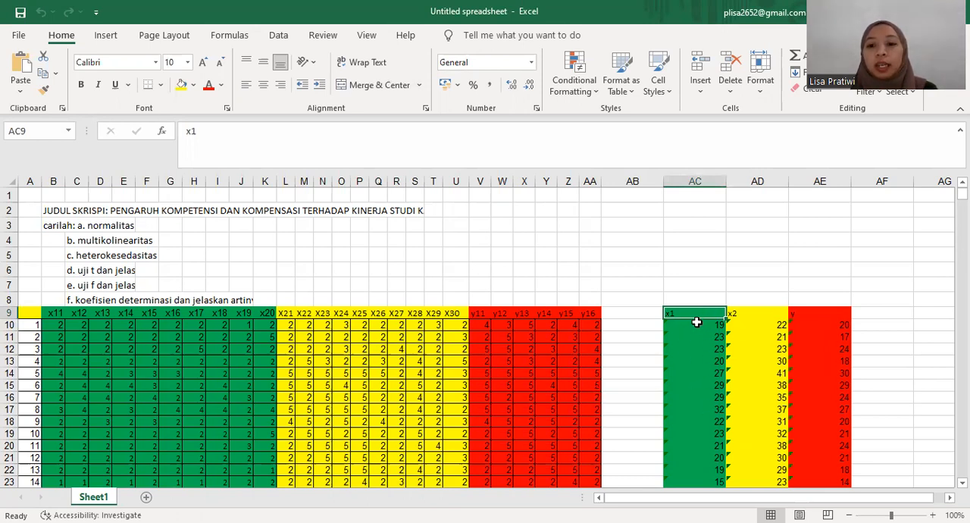
left_click(758, 314)
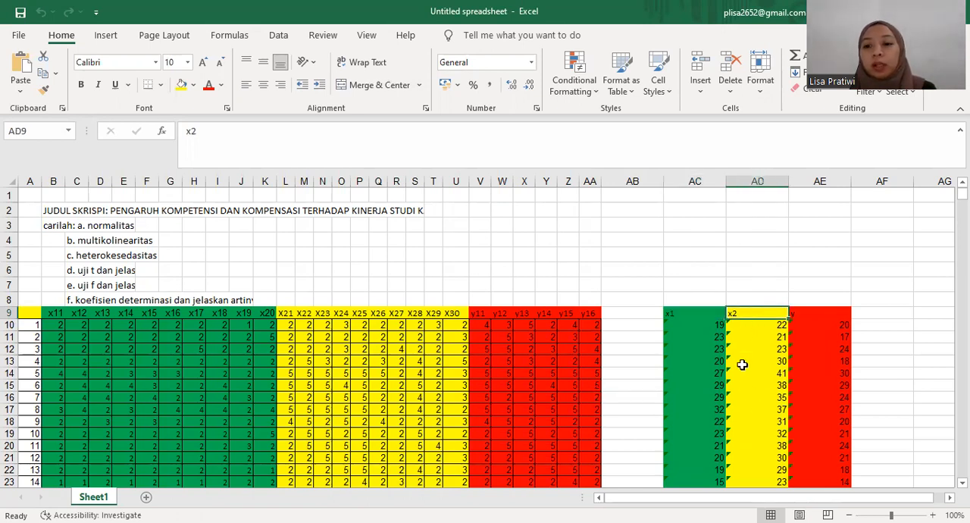
left_click(812, 313)
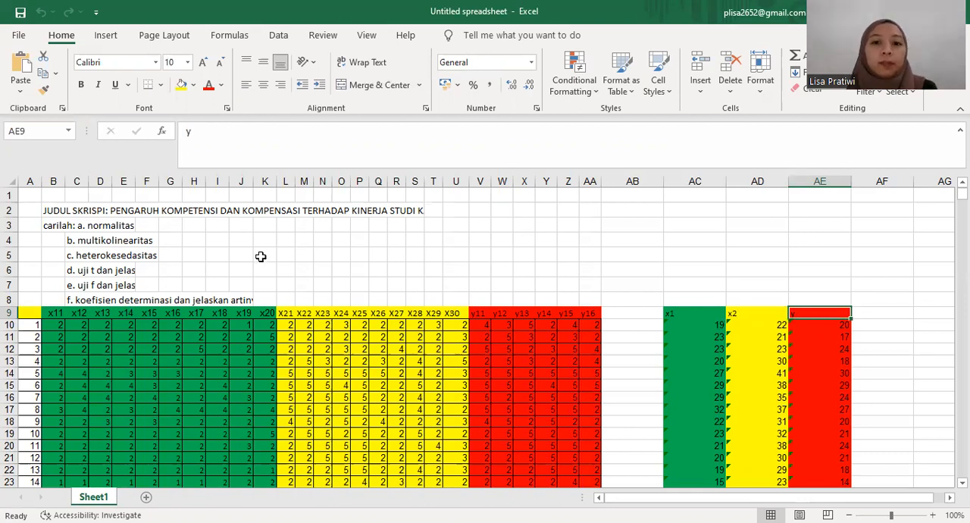
left_click(500, 30)
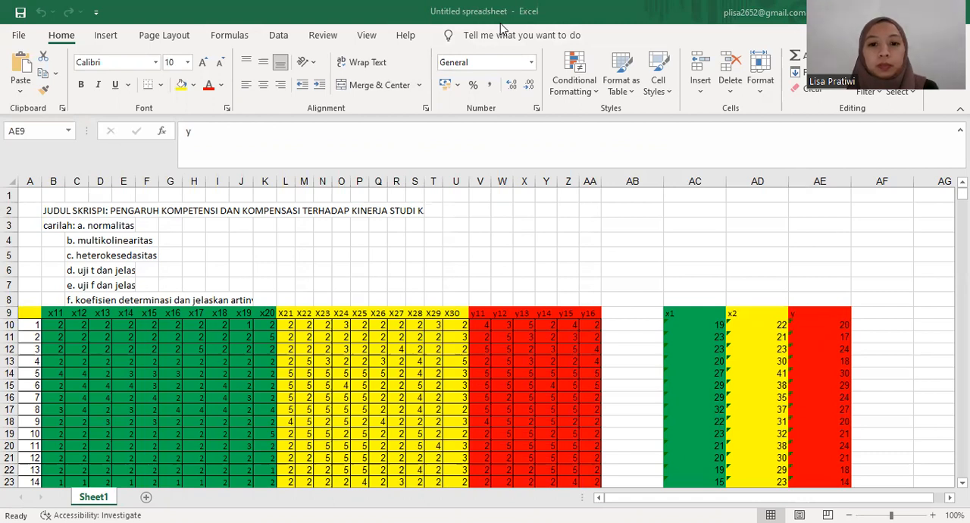
Step: Switch to SPSS and define three variables named X1, X2 and Y in the variable list
key("alt+Tab")
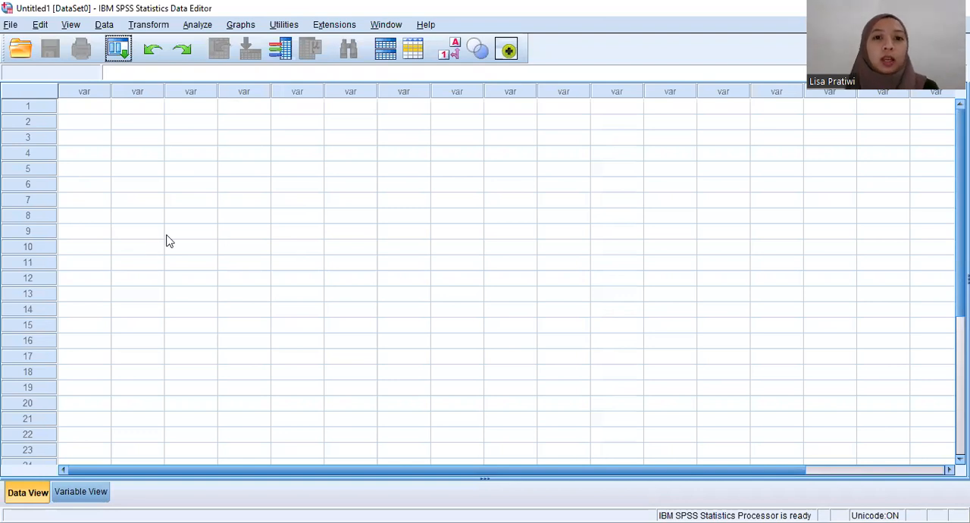
left_click(77, 494)
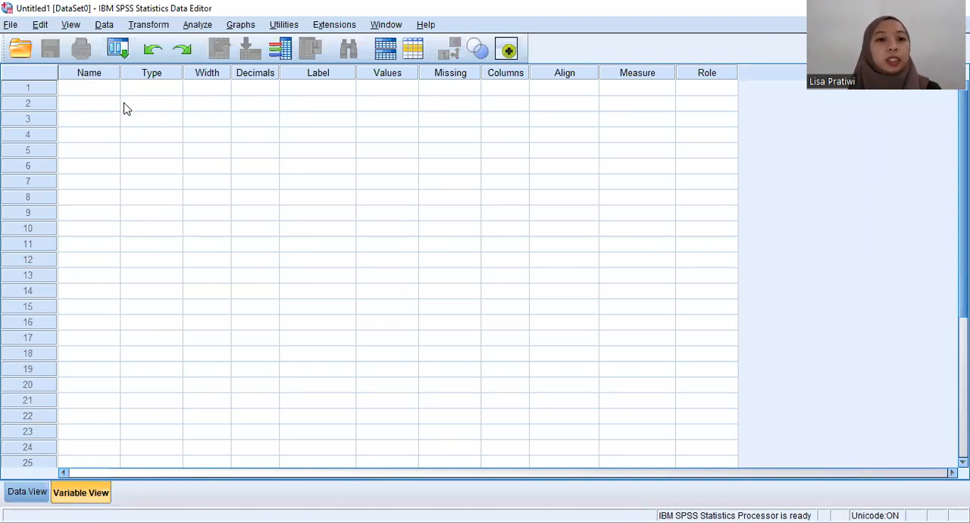
left_click(105, 91)
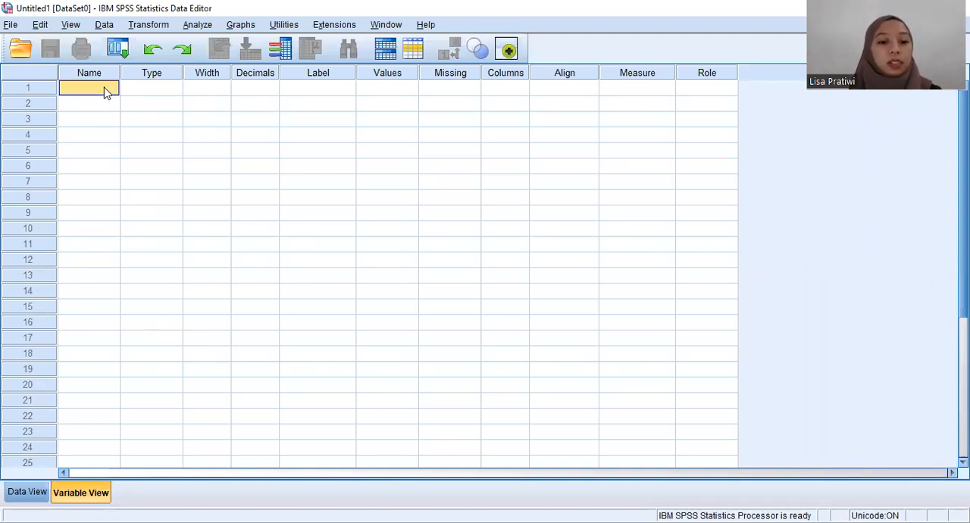
type("X1")
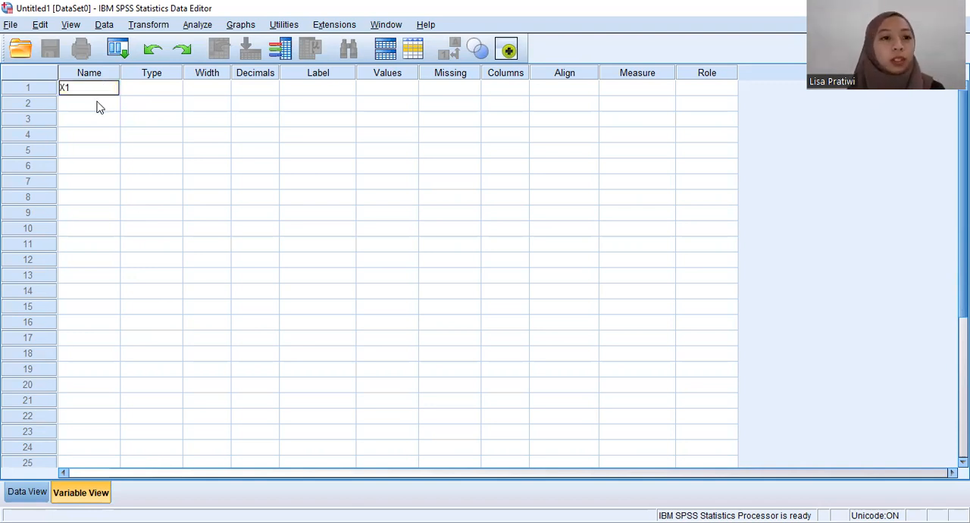
left_click(97, 107)
type("X2")
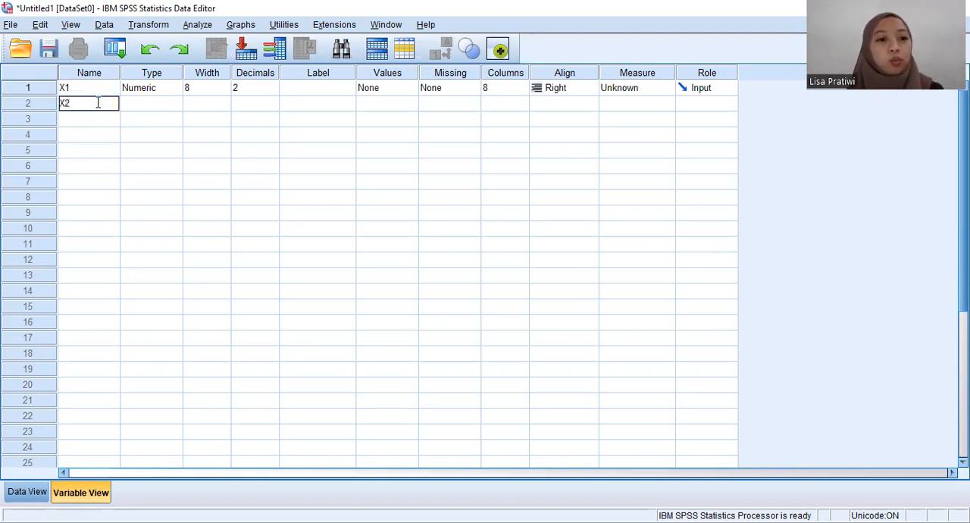
key("Return")
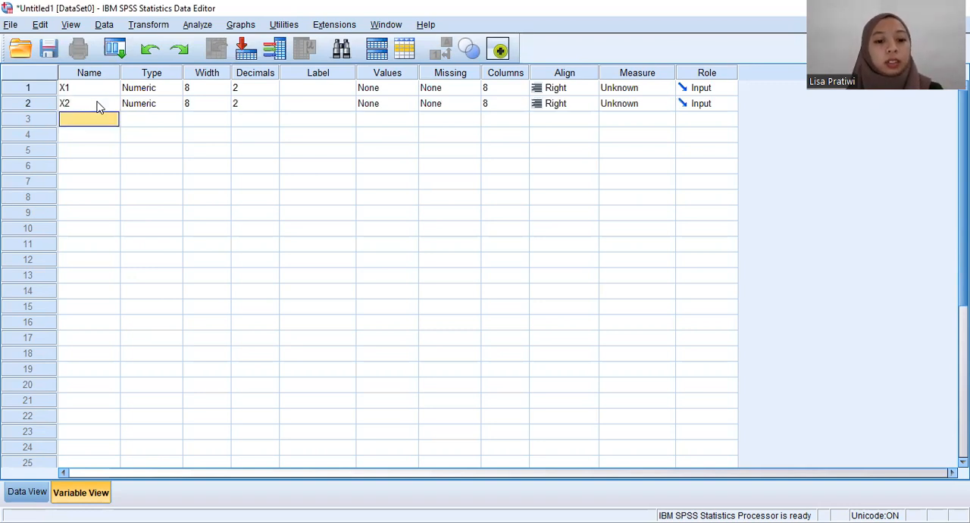
type("Y")
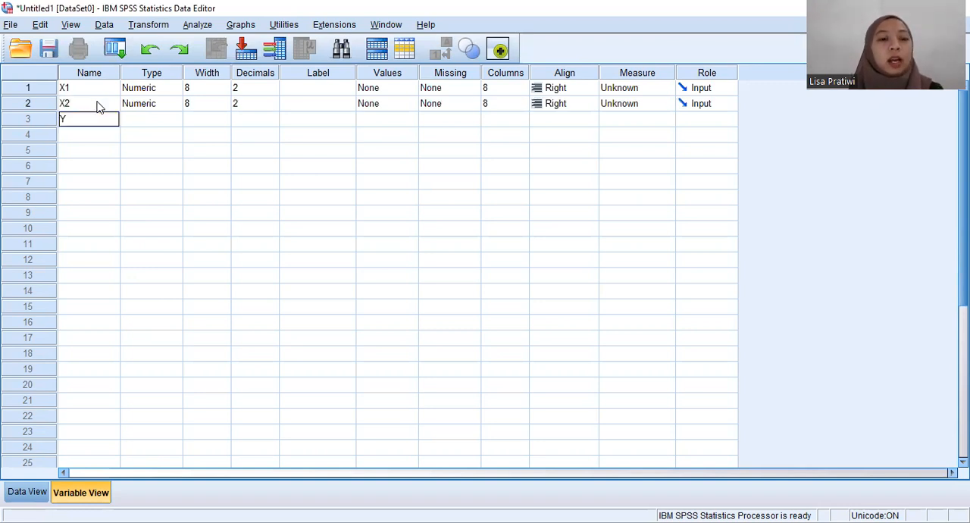
left_click(131, 151)
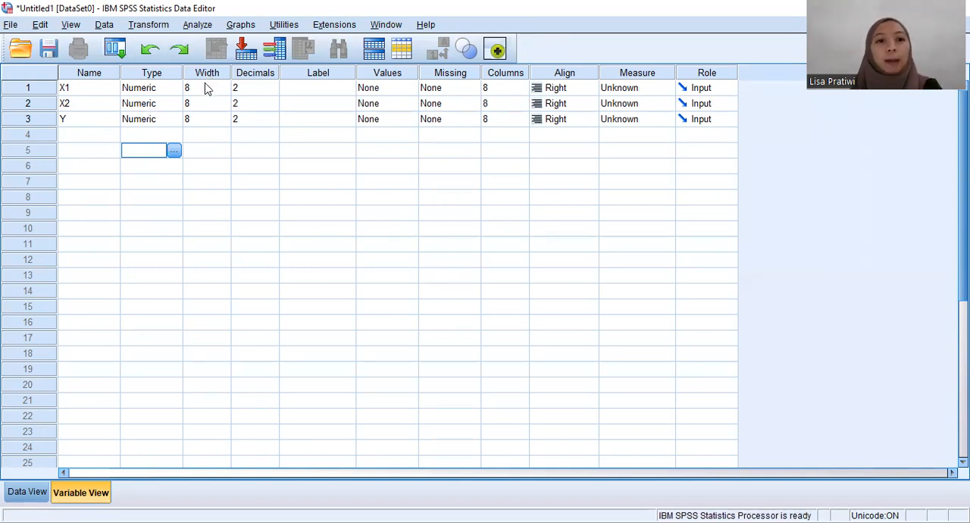
Step: Set the decimals of variables X1, X2 and Y to 0
left_click(257, 87)
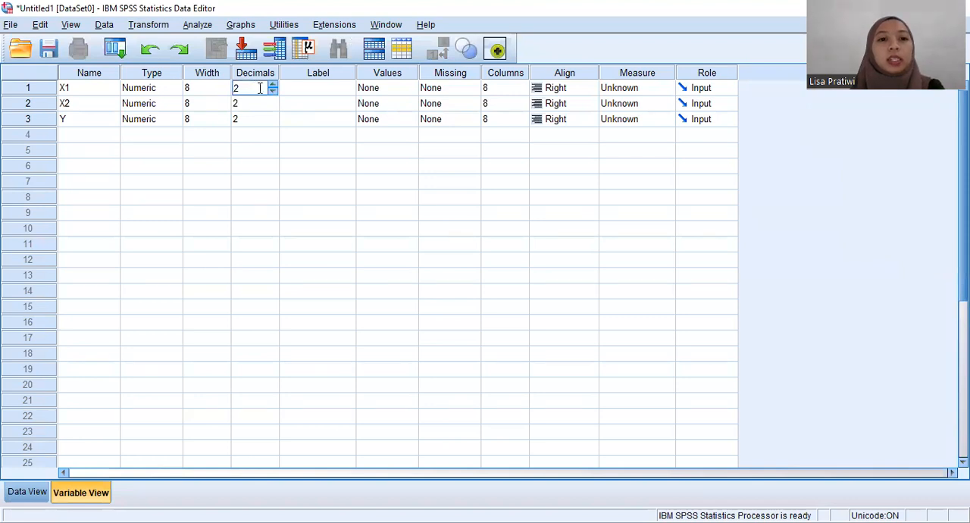
left_click(272, 92)
left_click(272, 92)
left_click(258, 103)
left_click(272, 106)
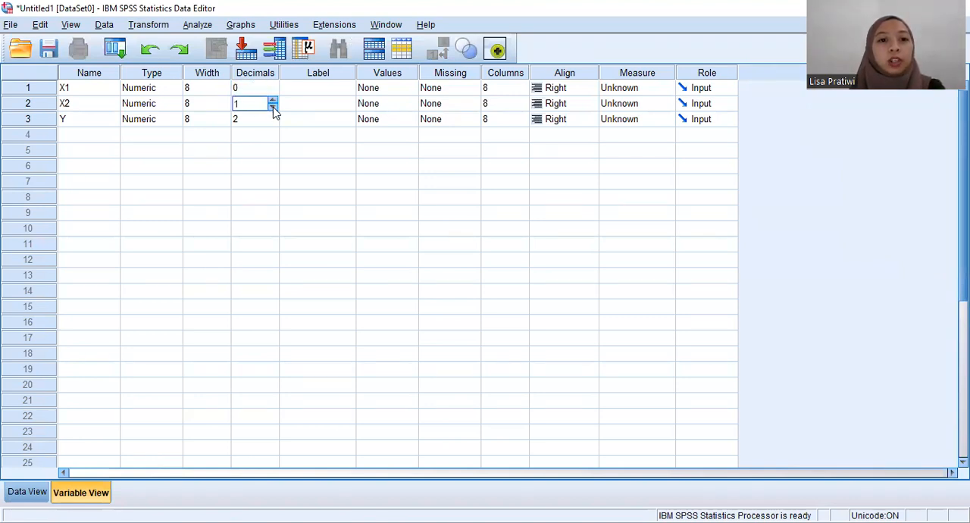
left_click(272, 107)
left_click(275, 125)
left_click(274, 123)
left_click(274, 124)
Step: Label variable X1 as KOMPETENSI
left_click(324, 91)
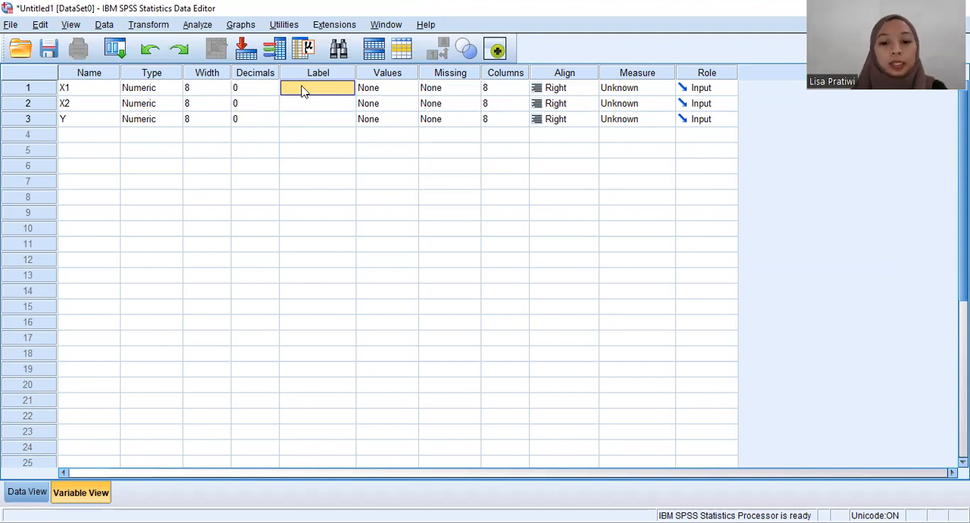
type("KO")
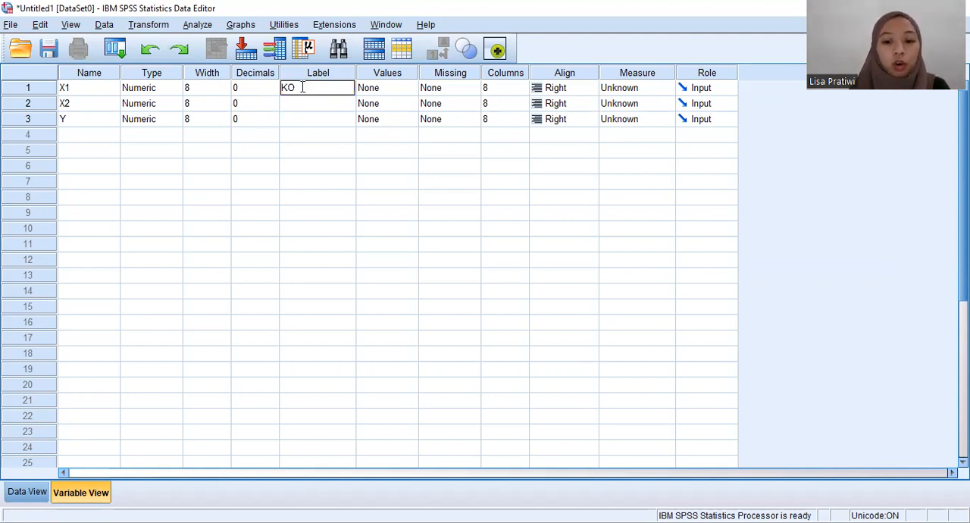
type("M")
key("BackSpace")
type("M")
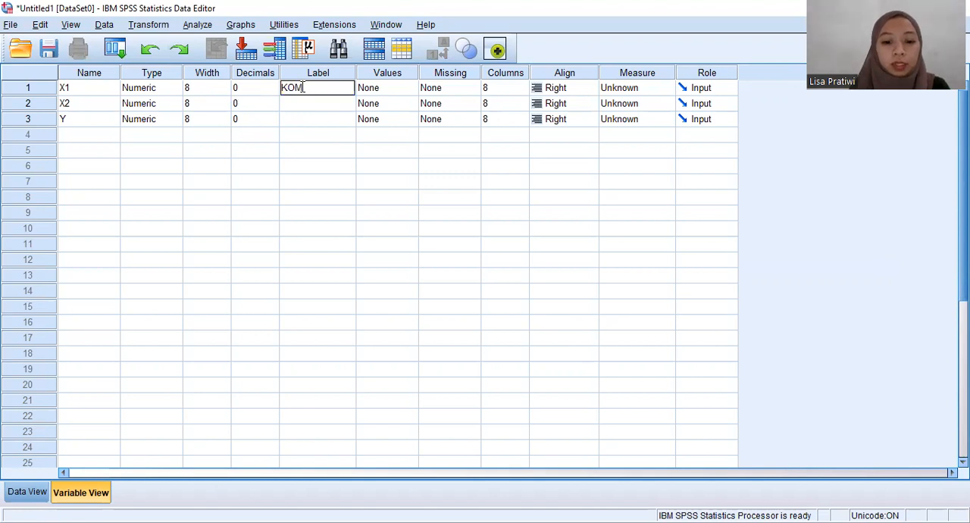
type("PETENSI")
key("Return")
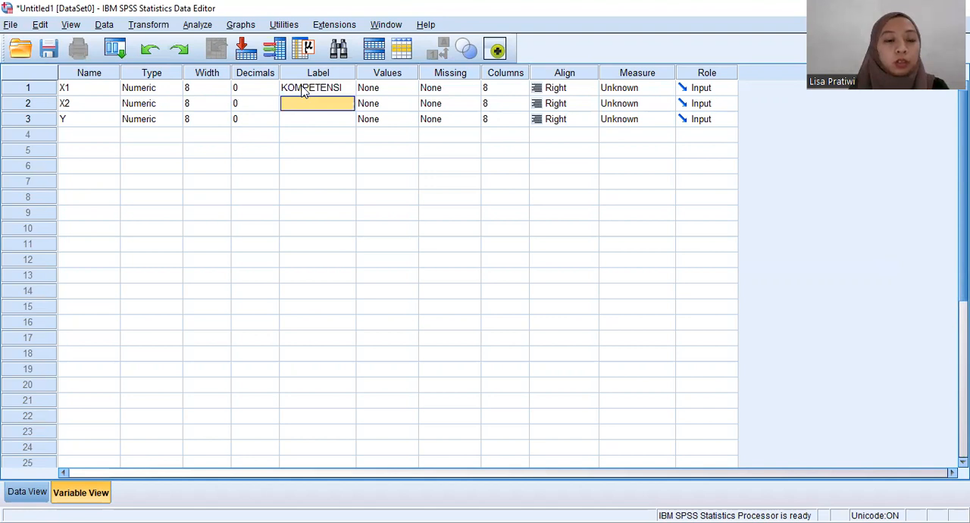
Step: Label variable X2 as KOMPENSASI and variable Y as KINERJA
type("KOMPENSASI")
key("Return")
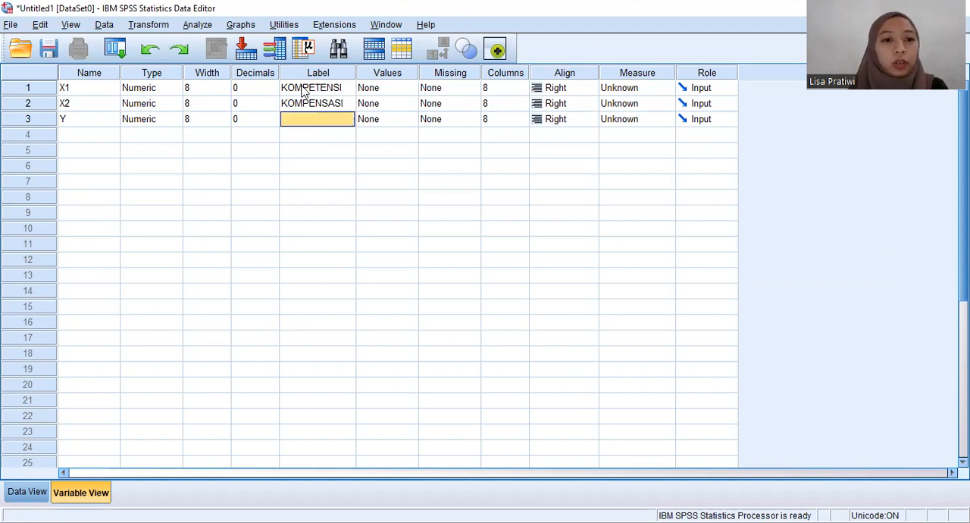
type("KINERJA")
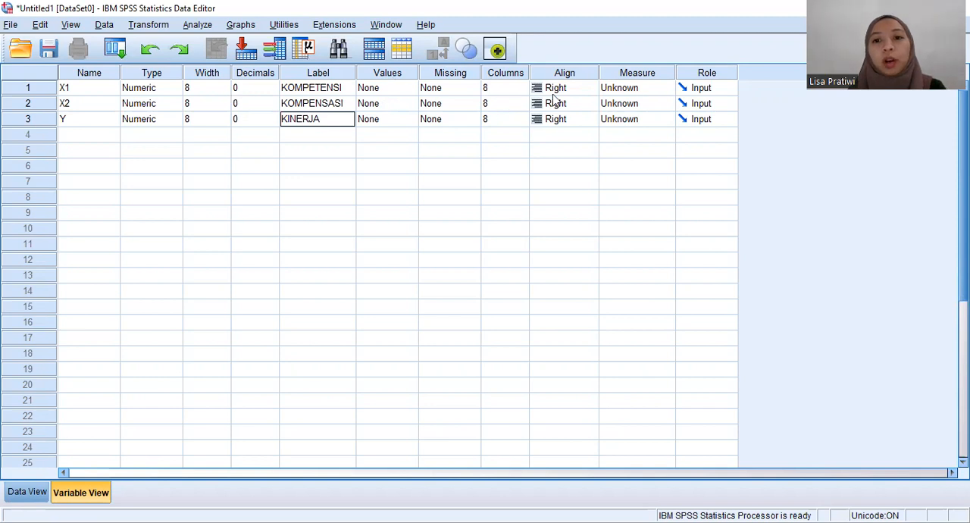
Step: Set the measurement level of X1, X2 and Y to Scale
left_click(633, 90)
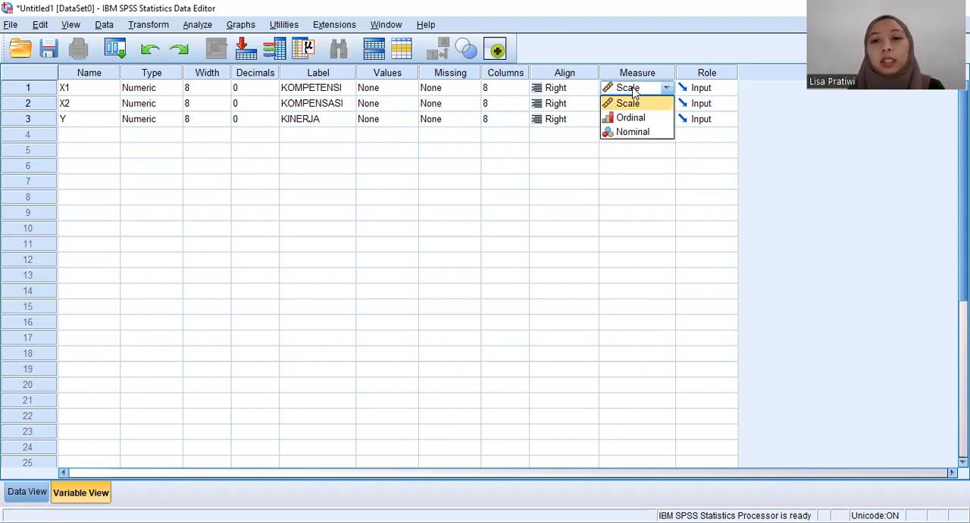
left_click(640, 105)
left_click(640, 106)
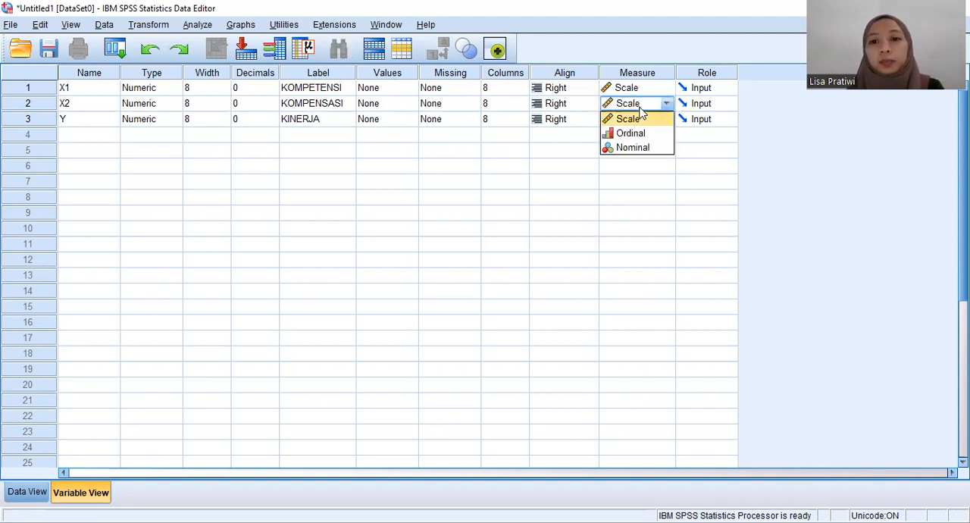
left_click(640, 119)
left_click(643, 121)
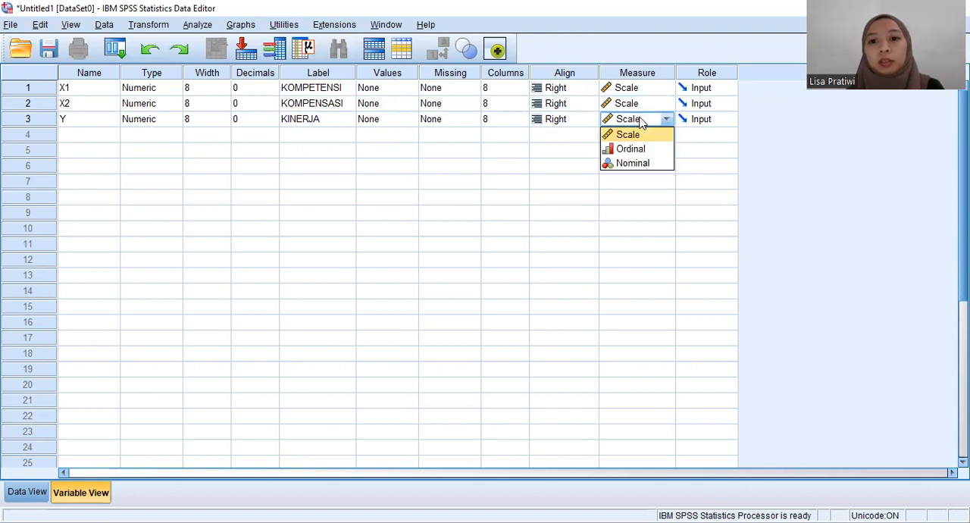
left_click(641, 135)
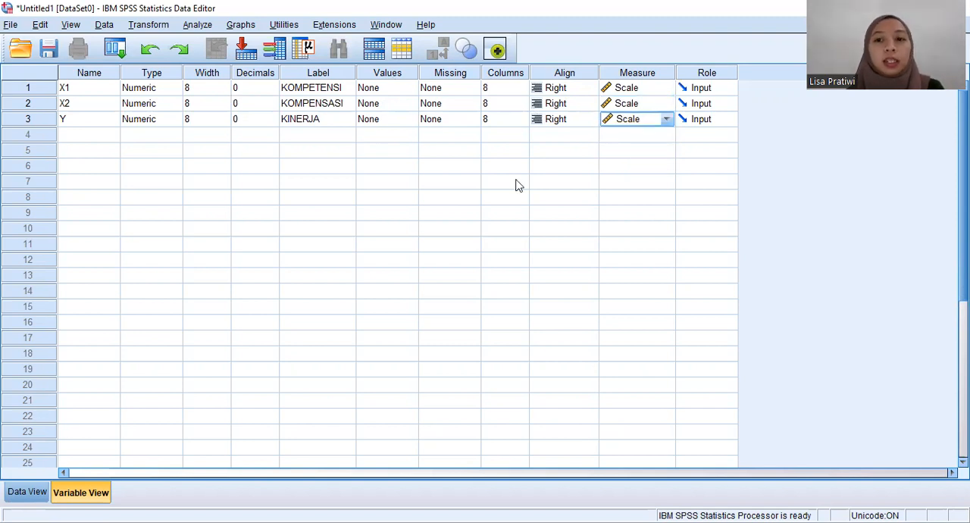
Step: Show the SPSS data sheet, and in Excel copy the x1, x2 and y values in AC10:AE119 without the headers
left_click(27, 494)
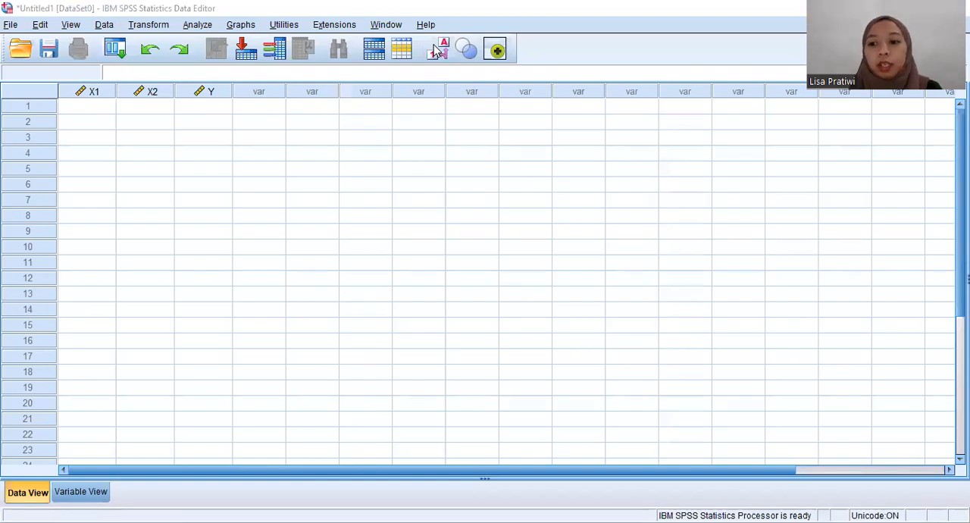
key("alt+Tab")
scroll(484, 337, "down", 1)
scroll(712, 232, "down", 2)
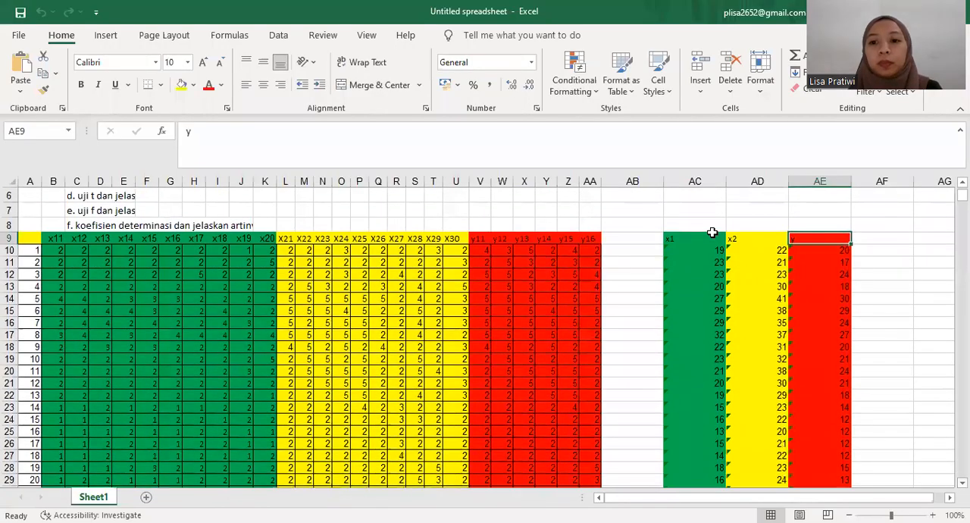
left_click(693, 251)
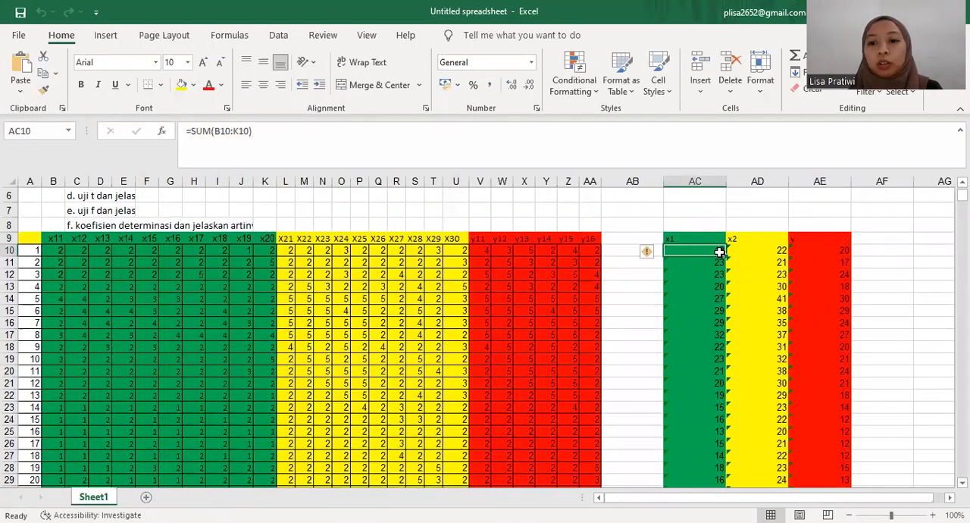
left_click_drag(717, 252, 792, 485)
left_click_drag(849, 465, 807, 429)
key("ctrl+c")
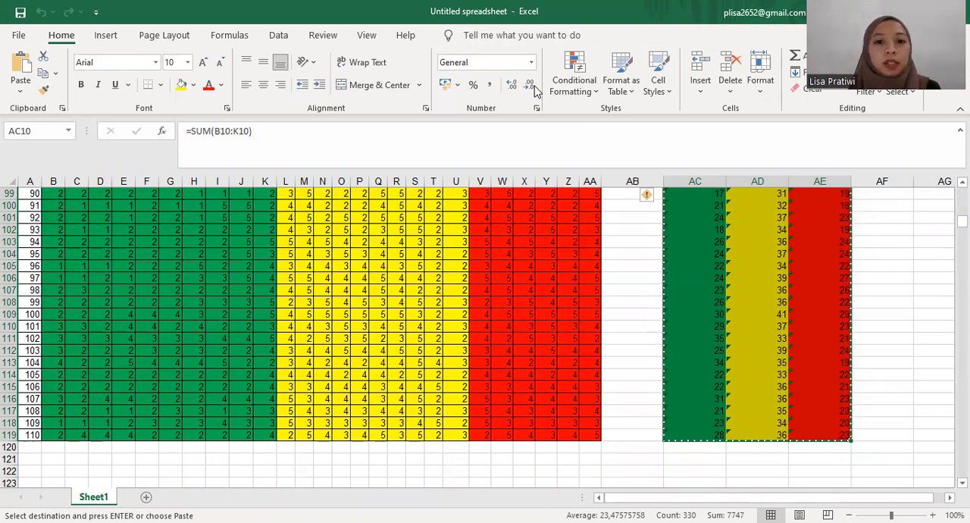
Step: Switch to SPSS and paste the copied values into the X1, X2 and Y columns starting at row 1
key("alt+Tab")
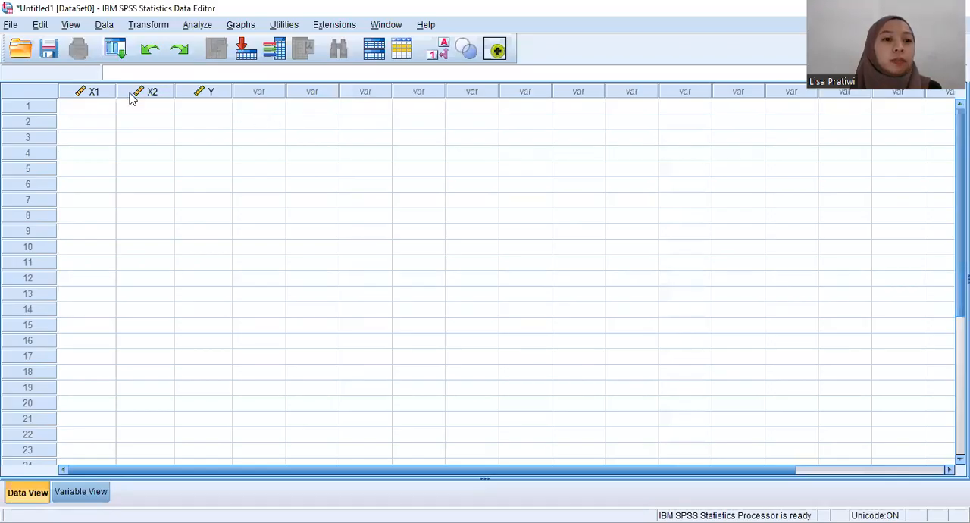
left_click(107, 107)
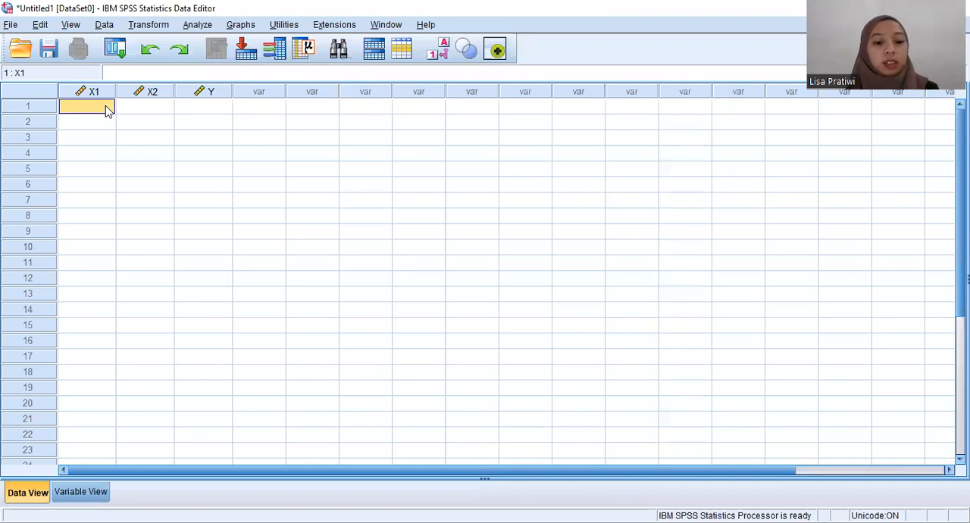
key("ctrl+v")
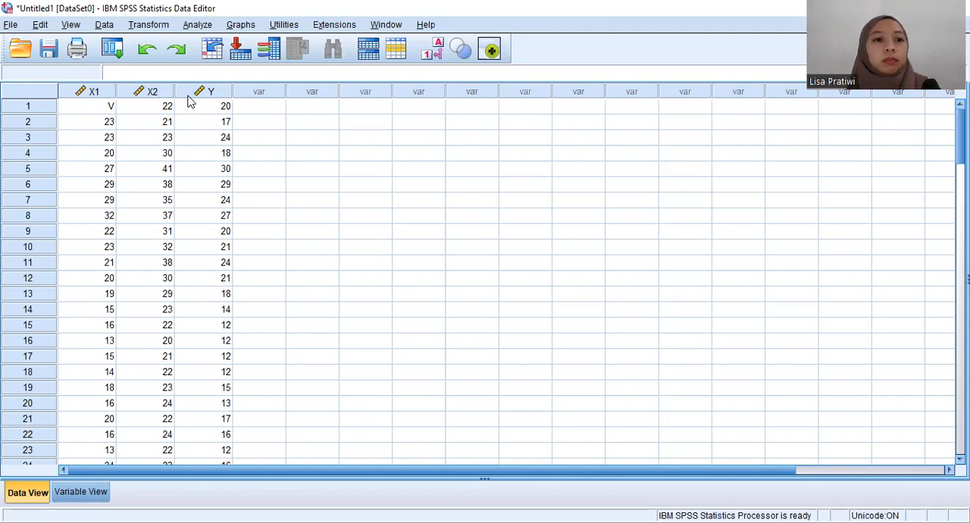
left_click(258, 141)
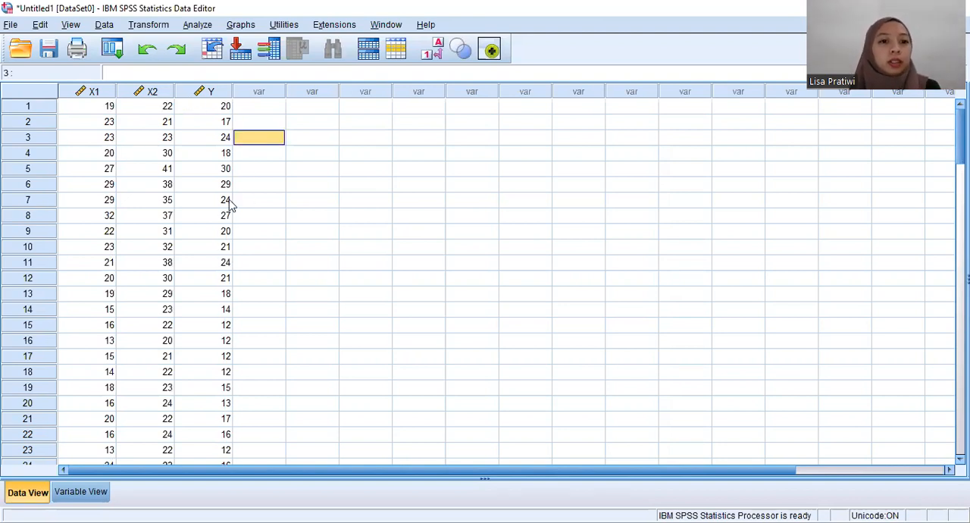
left_click(183, 184)
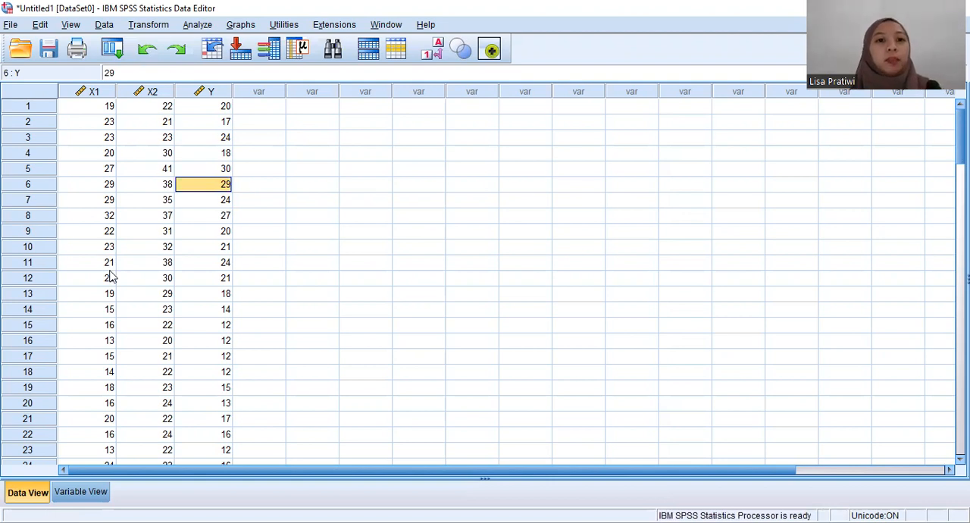
left_click(336, 205)
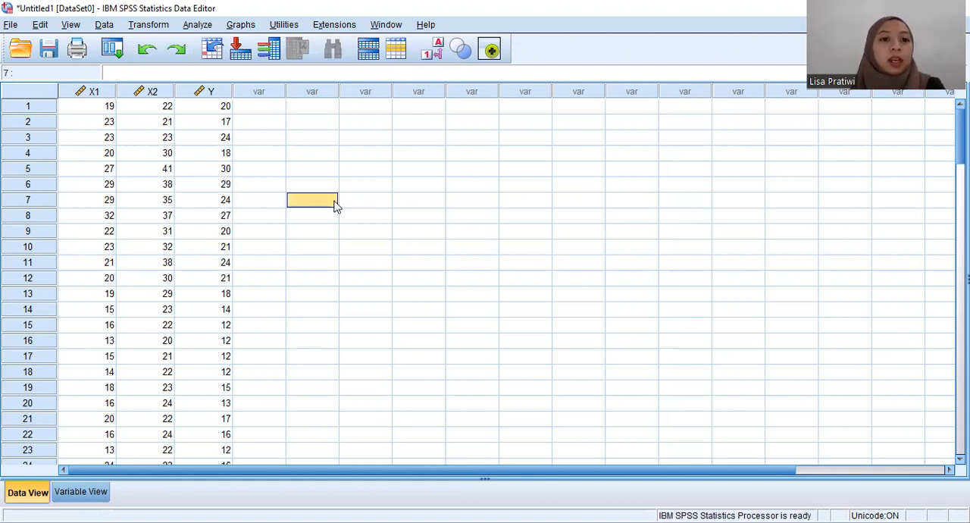
Step: Set up a linear regression with KOMPETENSI [X1] and KOMPENSASI [X2] as independents and KINERJA [Y] as the dependent
left_click(201, 26)
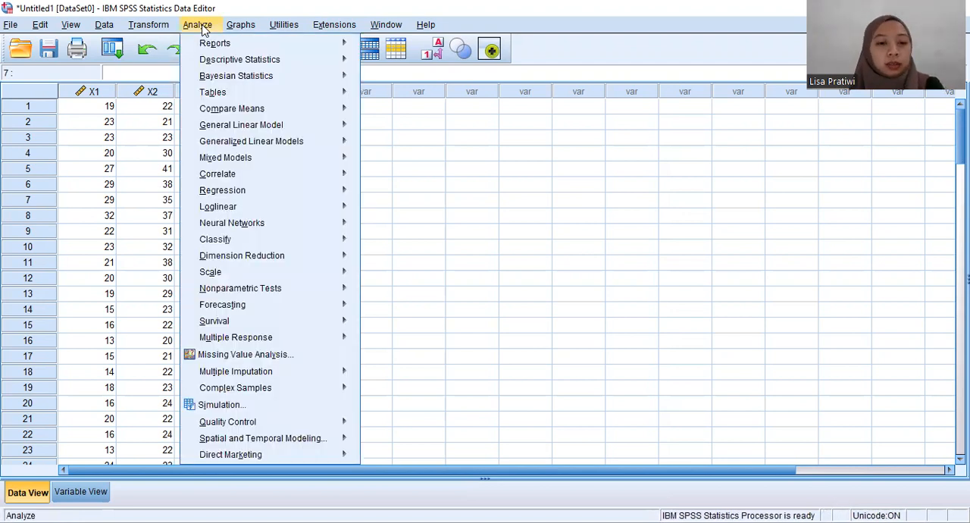
mouse_move(239, 195)
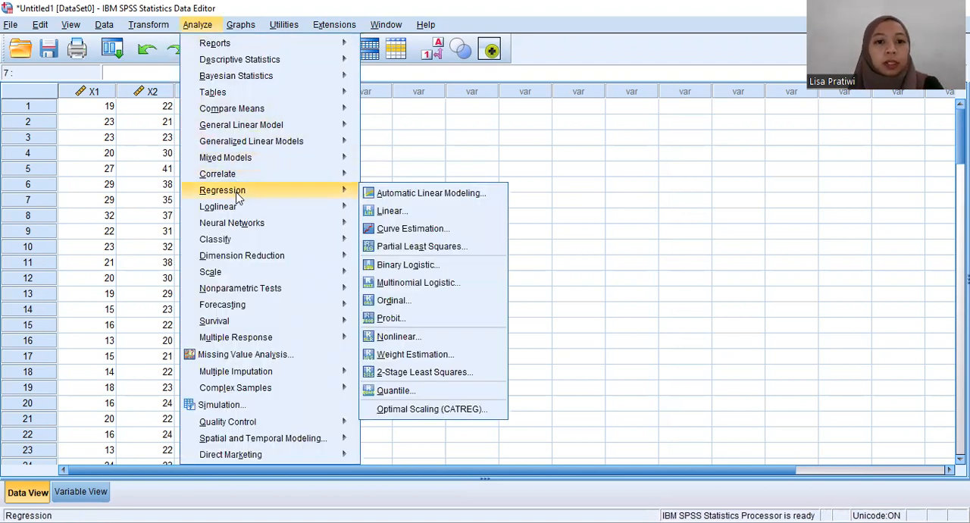
left_click(392, 211)
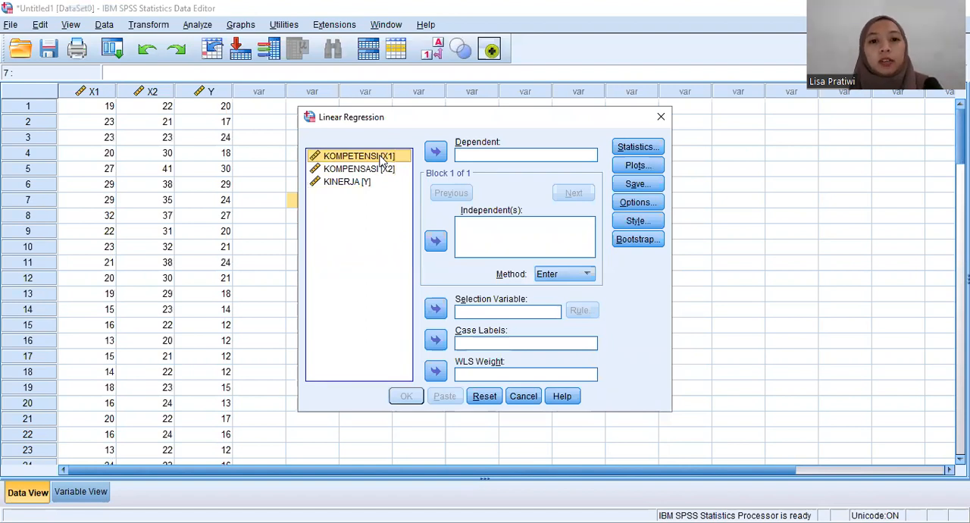
left_click(441, 243)
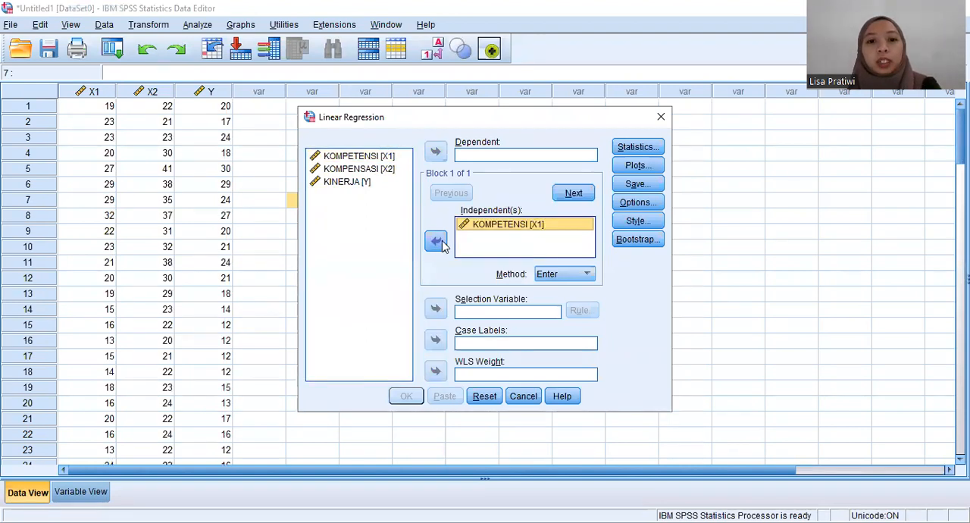
left_click(391, 171)
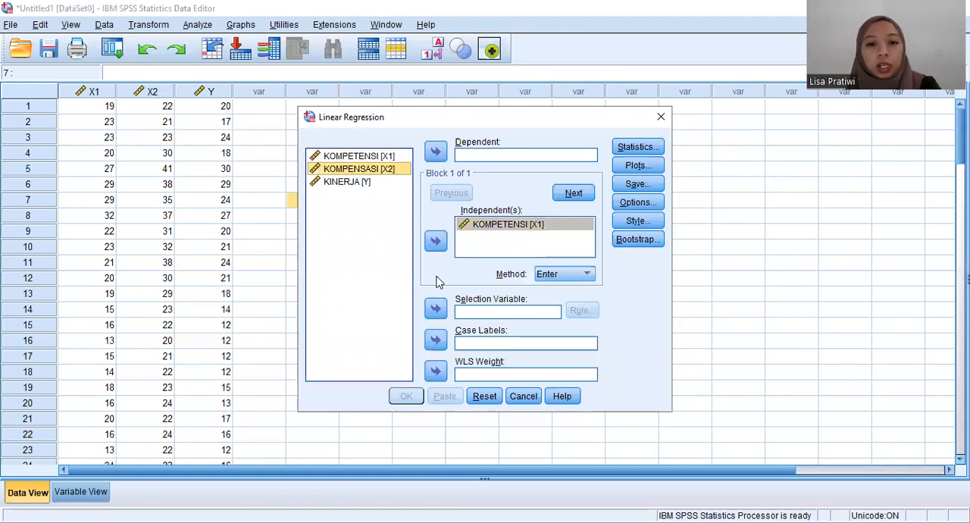
left_click(435, 242)
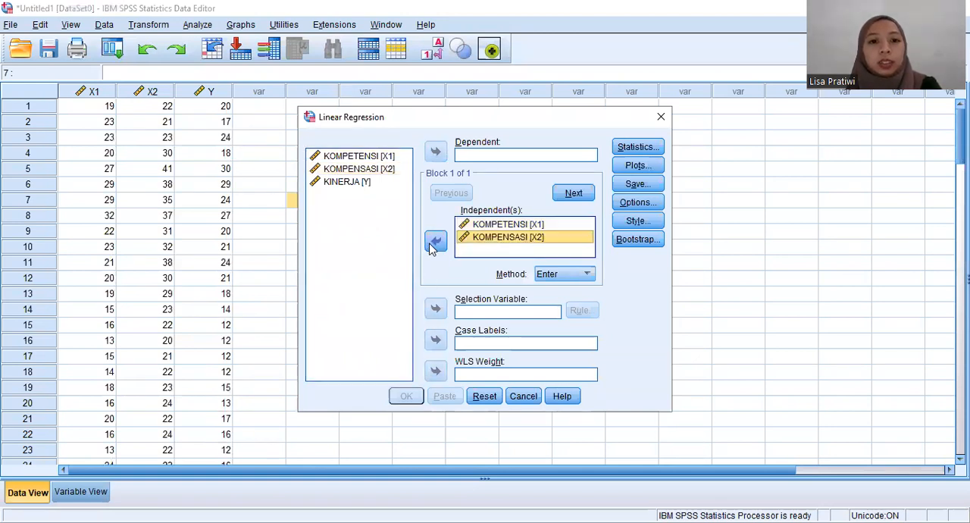
left_click(366, 183)
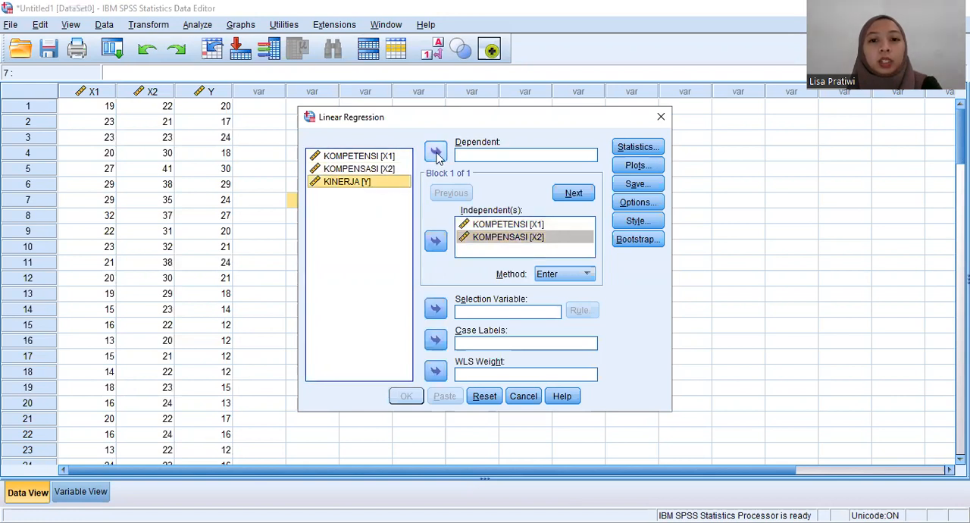
left_click(436, 153)
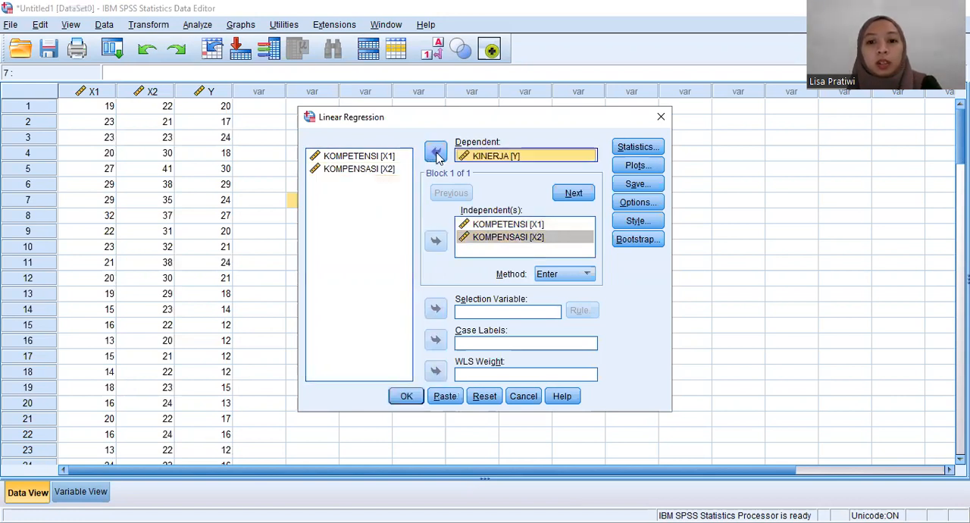
Step: Choose to save the unstandardized residuals as a new variable and run the linear regression
left_click(629, 186)
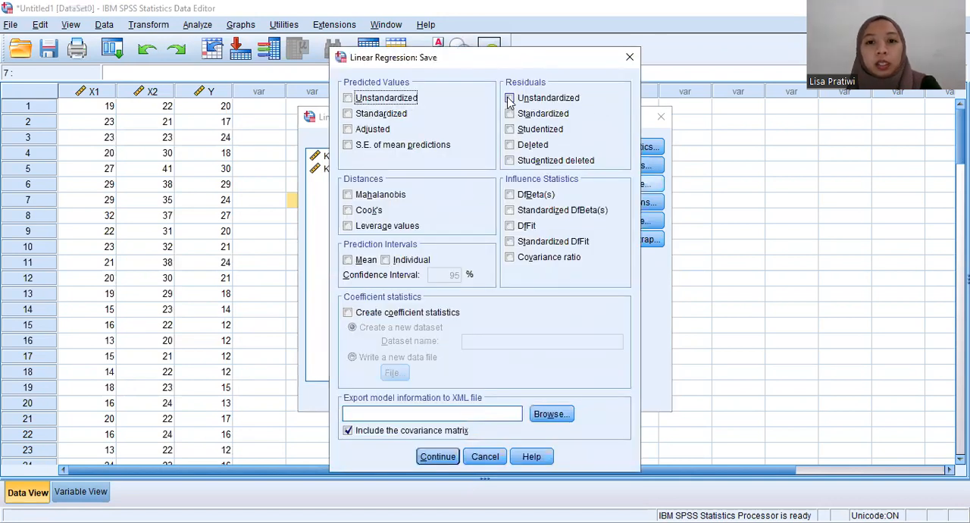
left_click(509, 99)
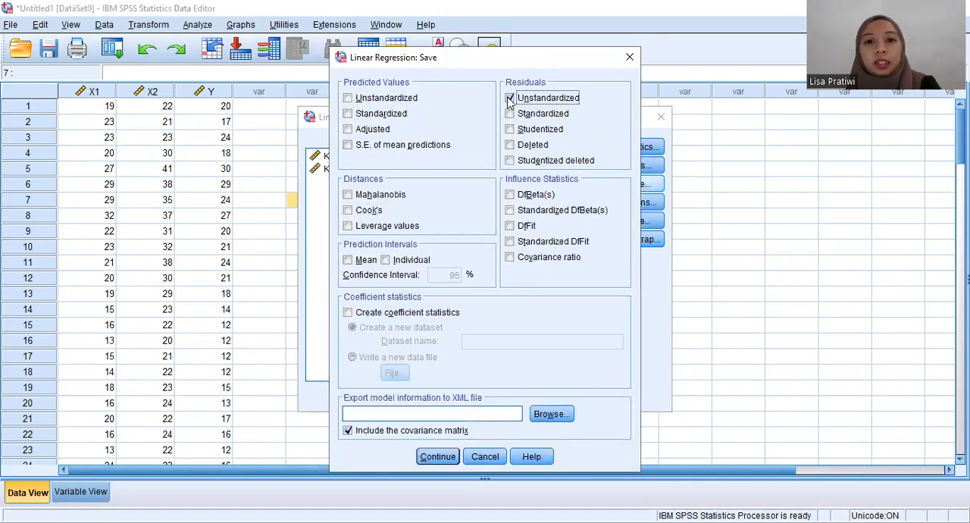
left_click(440, 457)
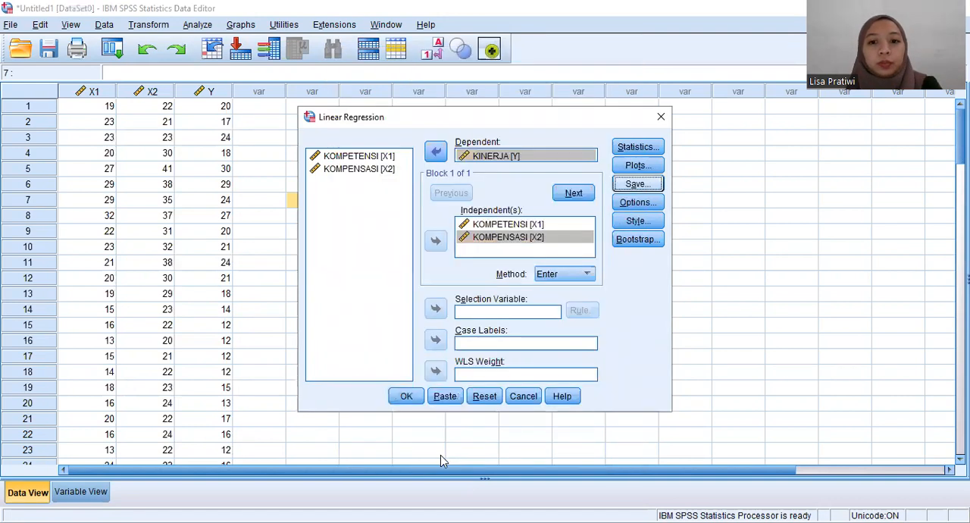
left_click(405, 397)
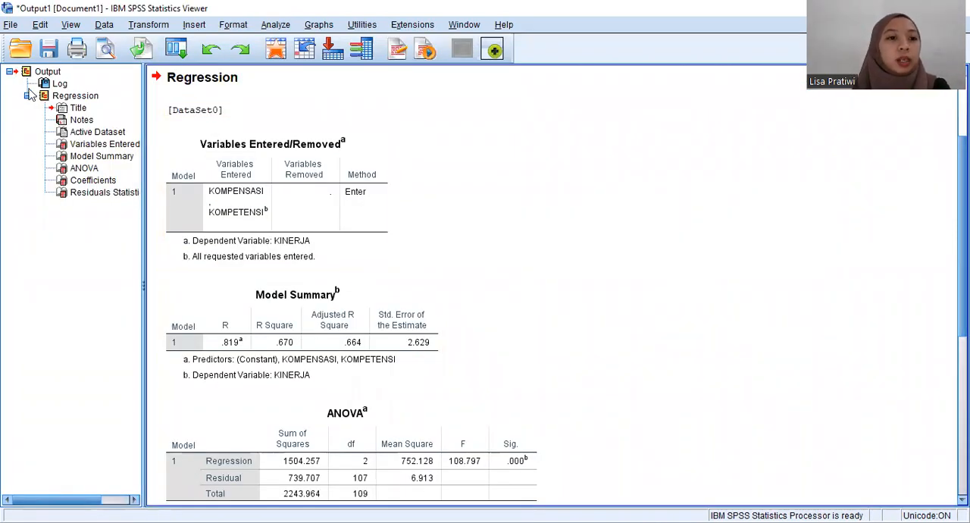
Step: Cut the Regression results and the Log entry out of the output document
left_click(43, 96)
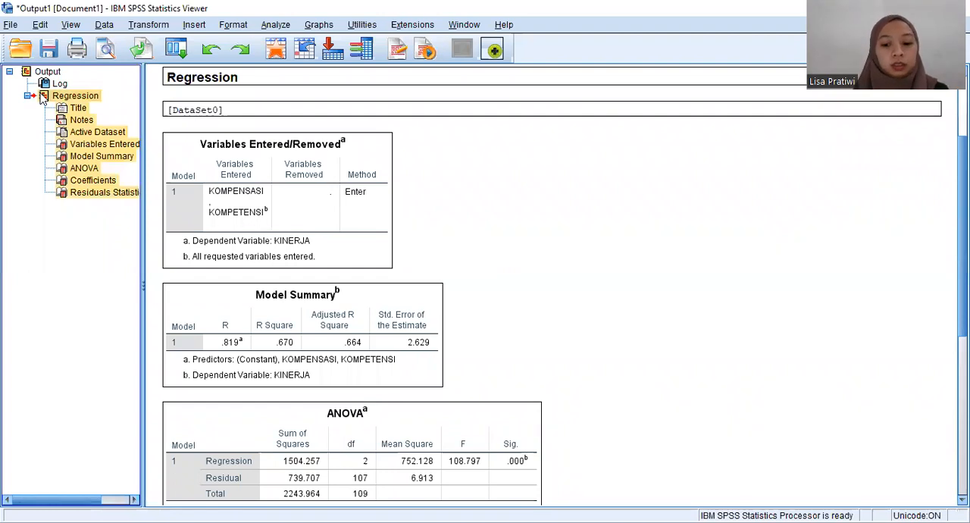
right_click(42, 99)
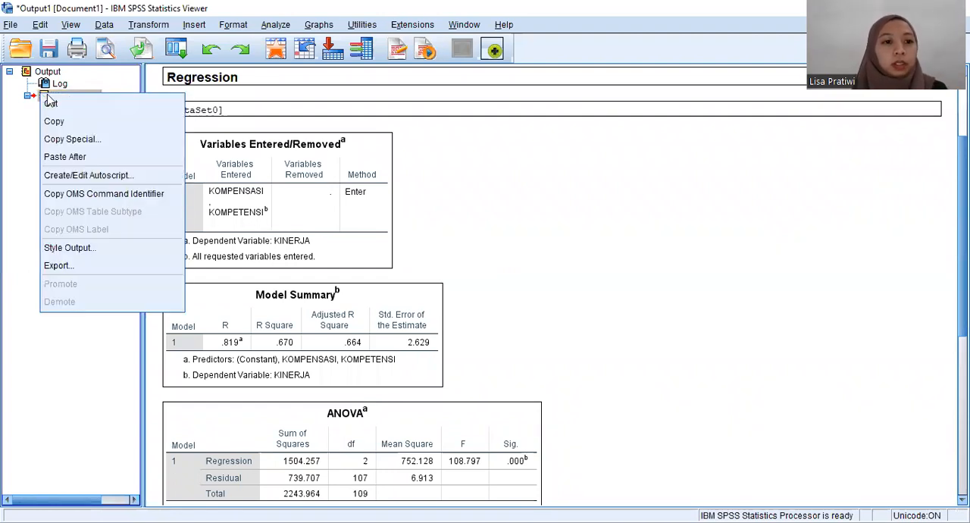
left_click(53, 104)
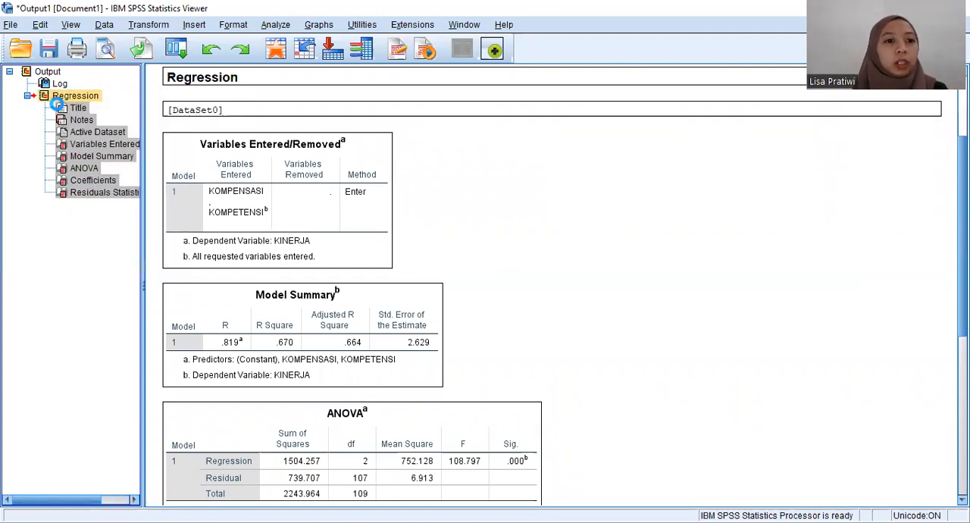
left_click(47, 88)
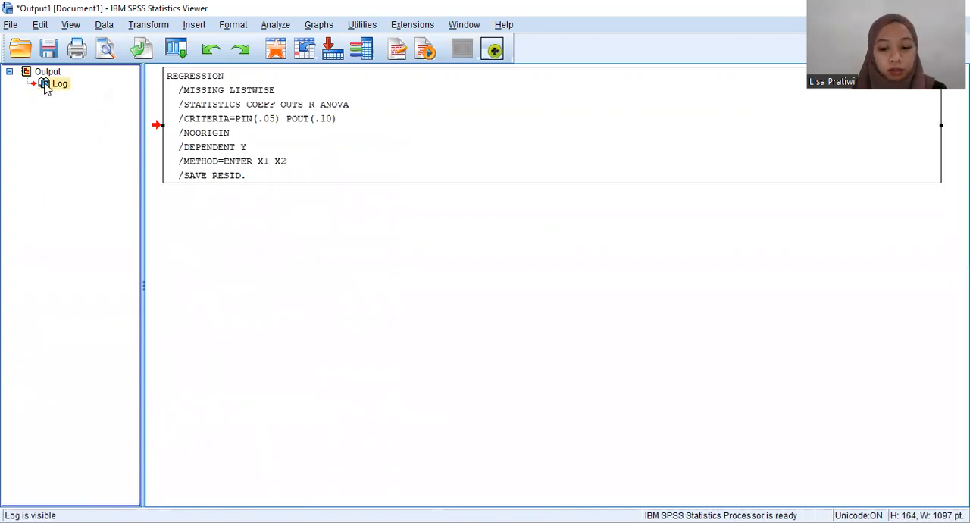
right_click(47, 87)
left_click(53, 92)
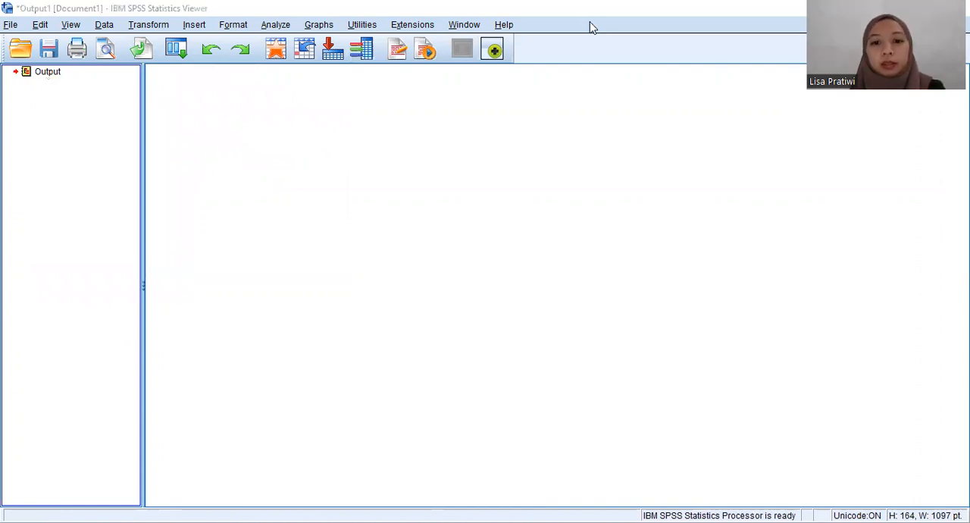
Step: Return to the data sheet and run a legacy 1-Sample K-S test on the unstandardized residual with the Normal distribution
left_click(766, 453)
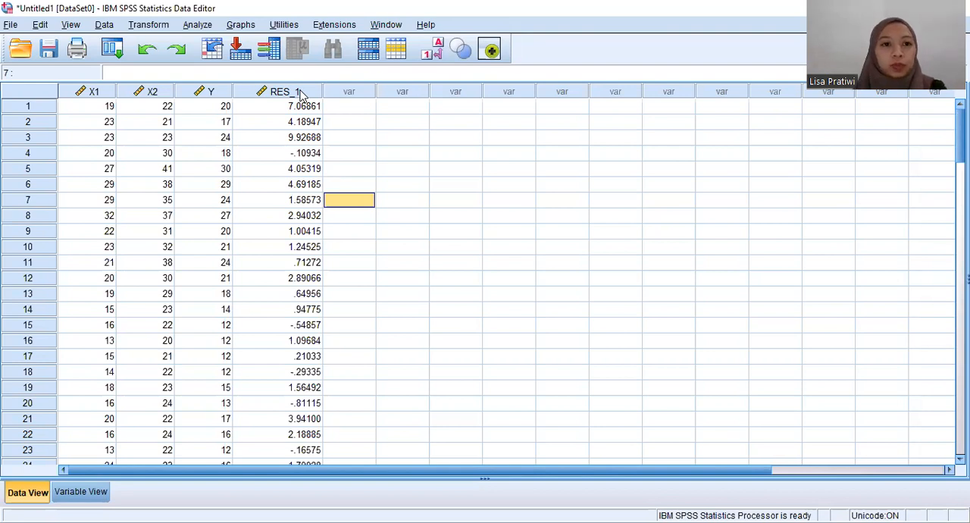
mouse_move(301, 94)
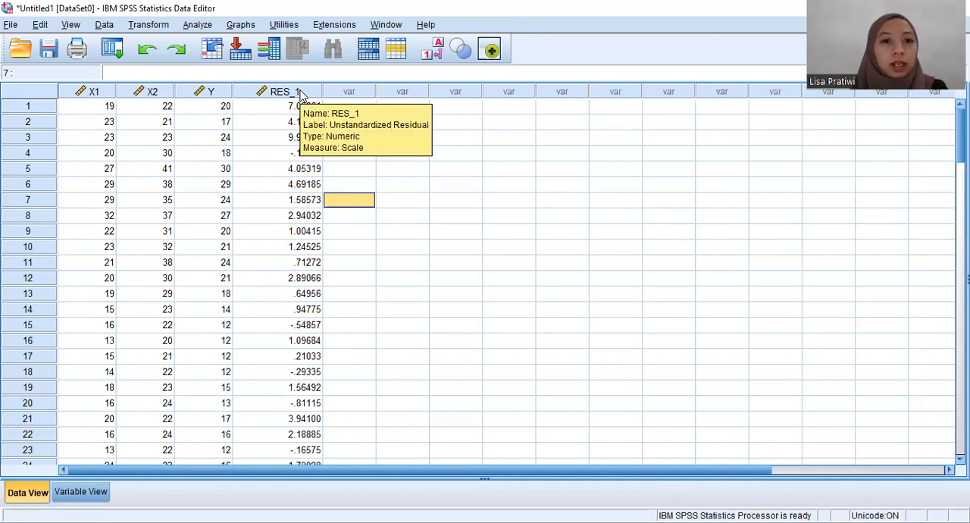
left_click(198, 25)
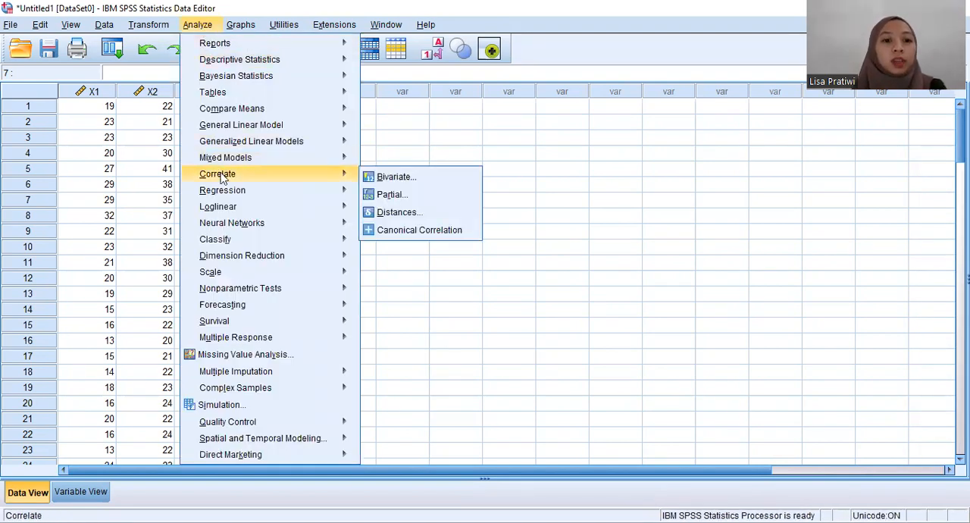
mouse_move(232, 292)
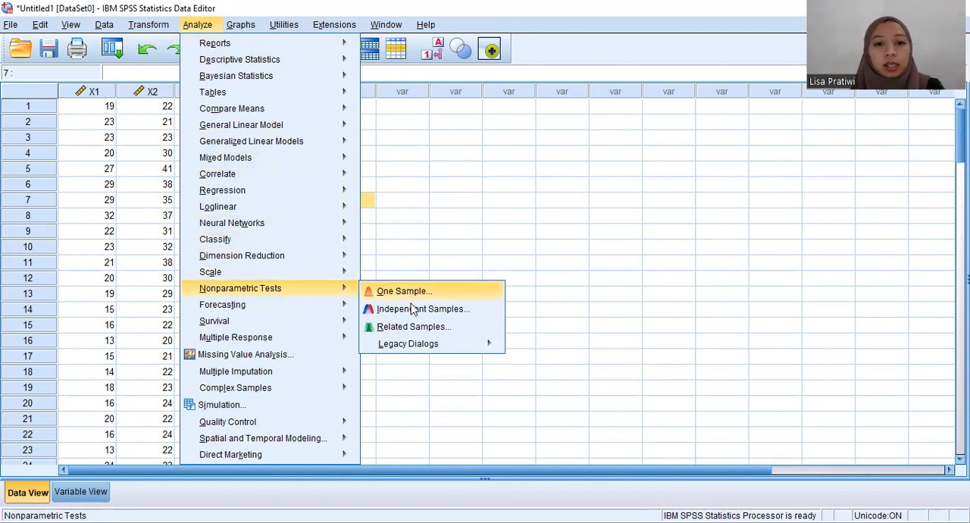
mouse_move(405, 346)
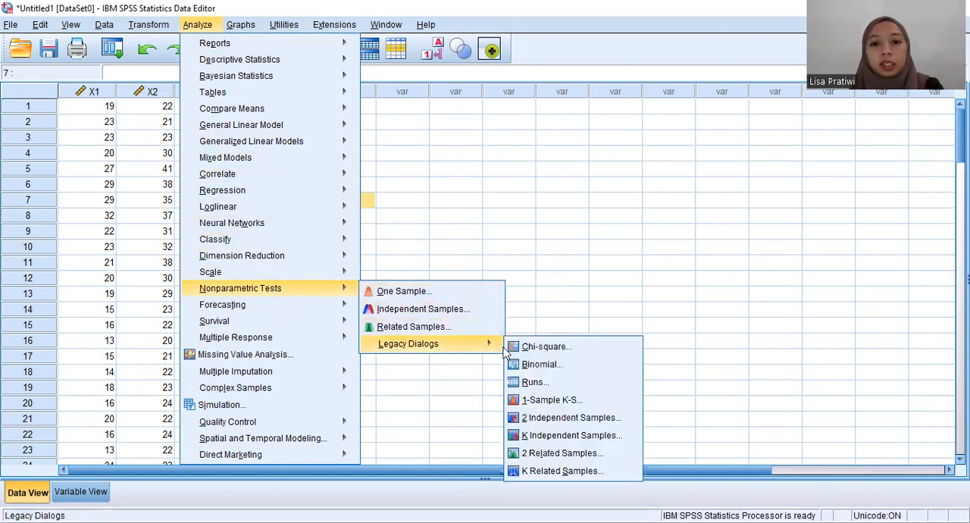
left_click(550, 399)
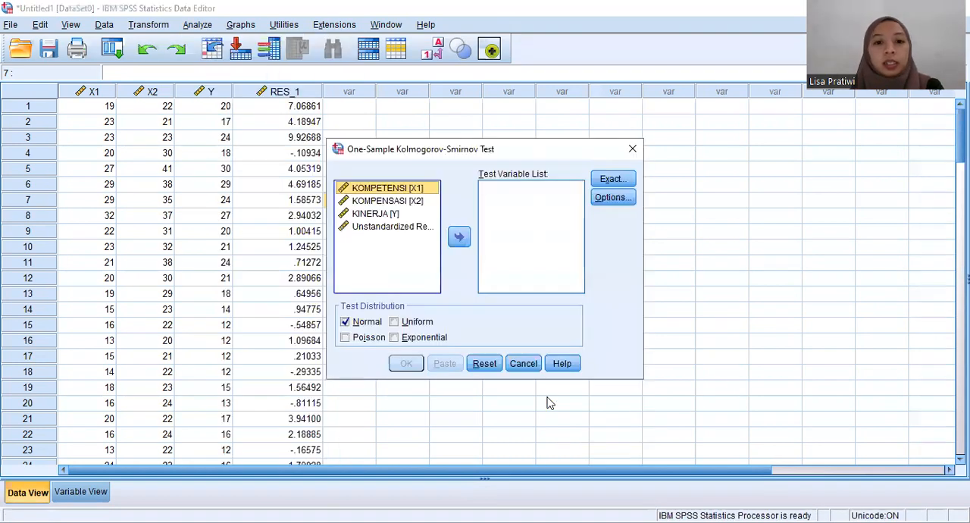
left_click(382, 230)
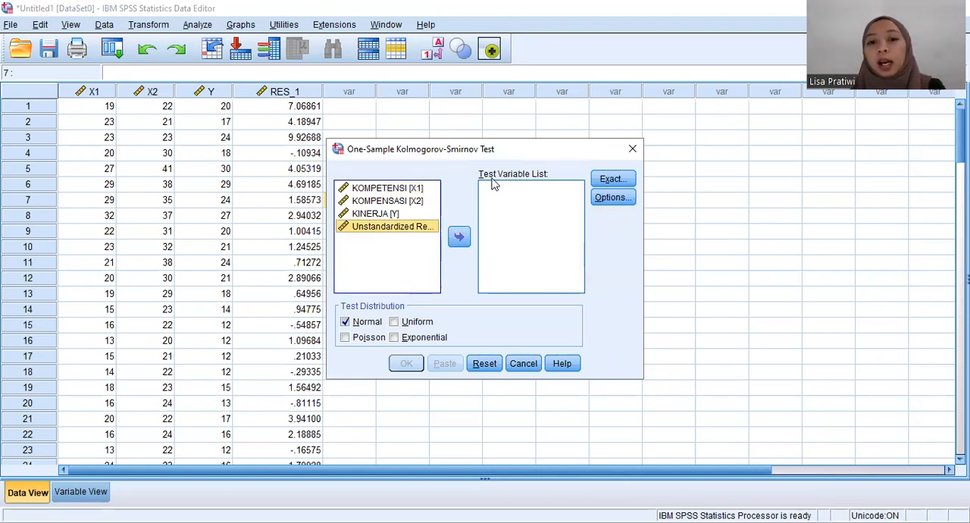
left_click(459, 236)
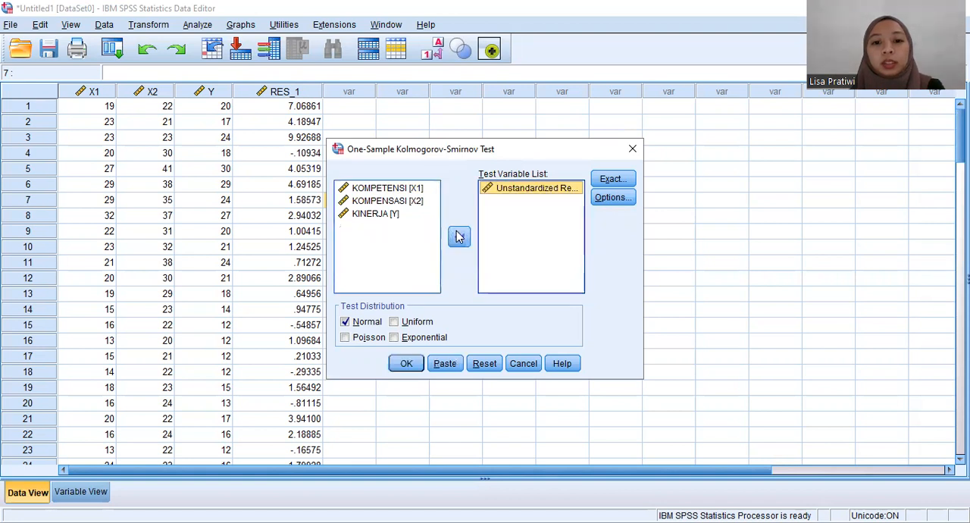
left_click(408, 364)
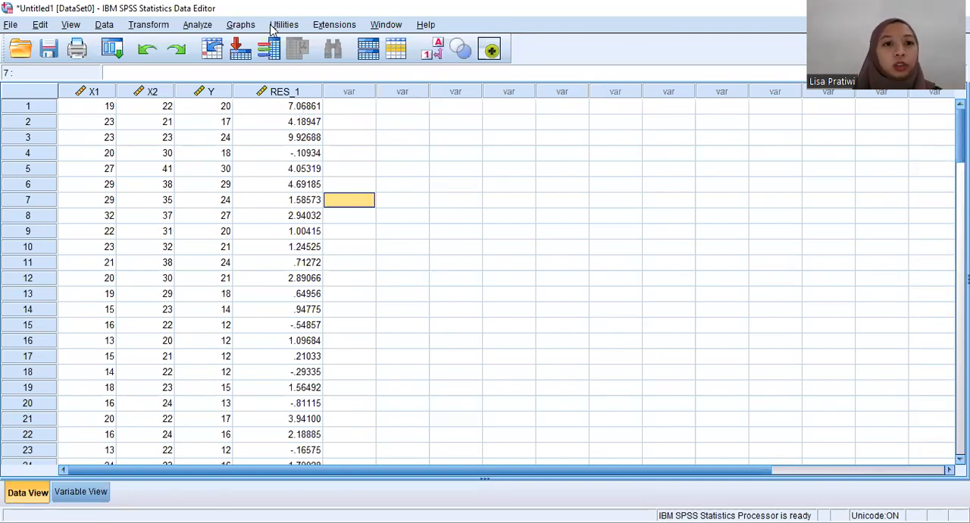
Step: Reopen the linear regression setup and turn off saving of the unstandardized residuals
left_click(212, 26)
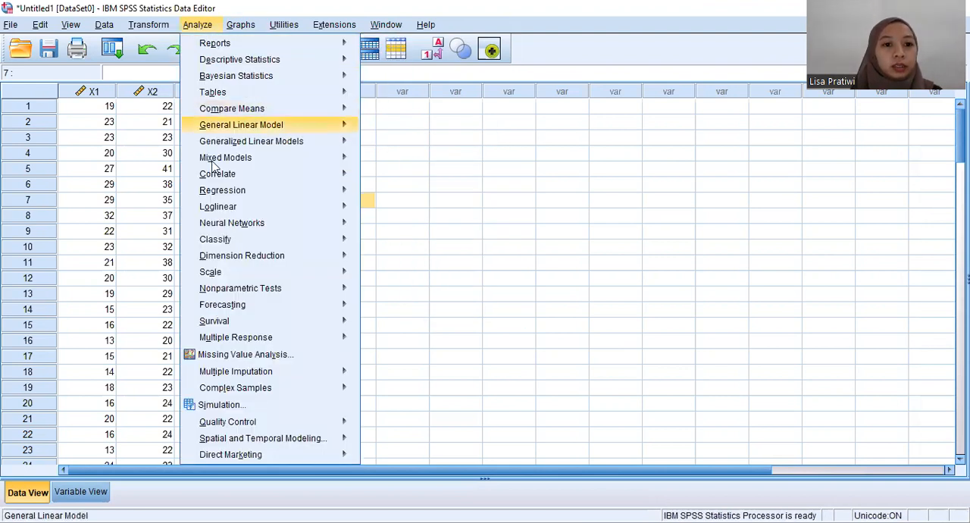
mouse_move(238, 190)
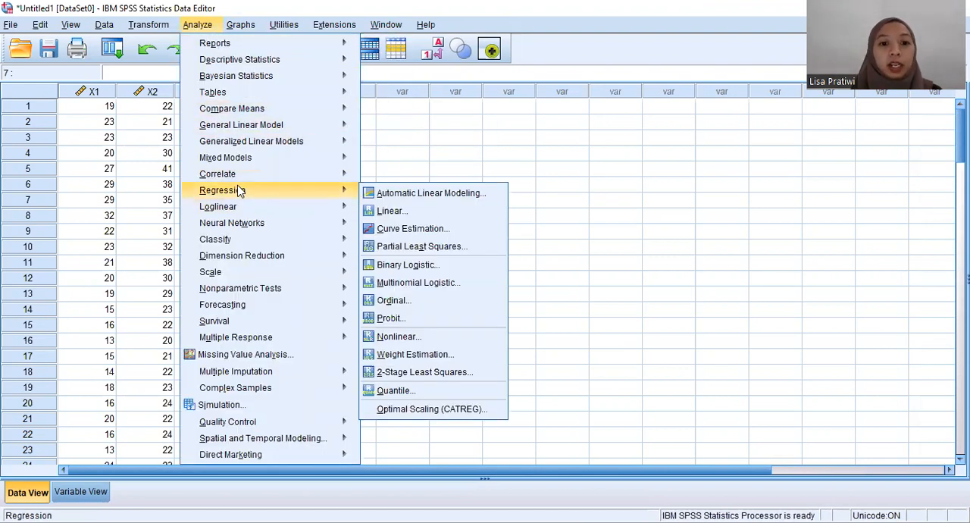
left_click(395, 213)
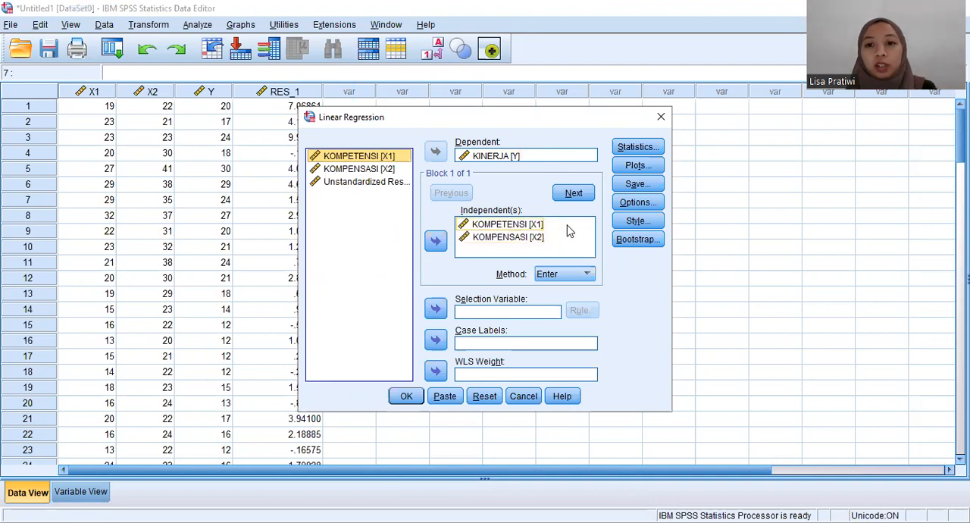
left_click(658, 186)
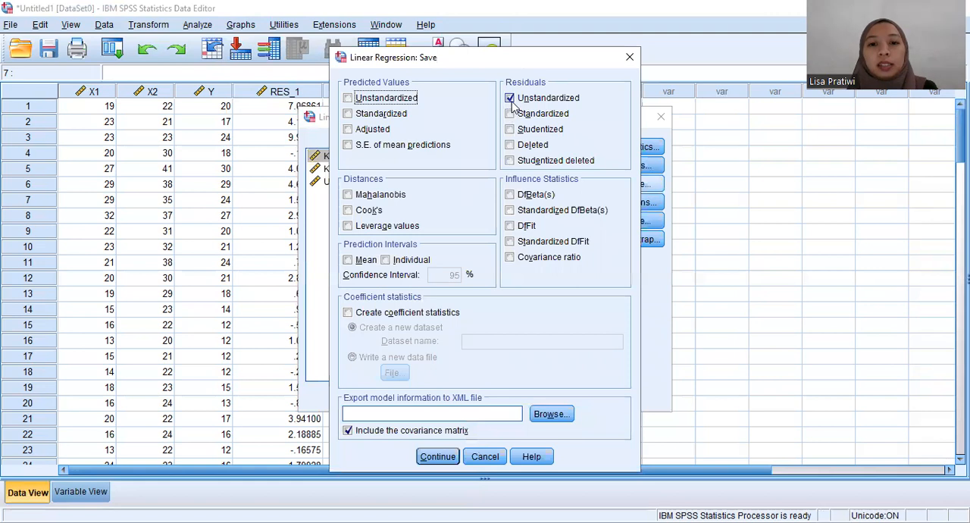
left_click(510, 99)
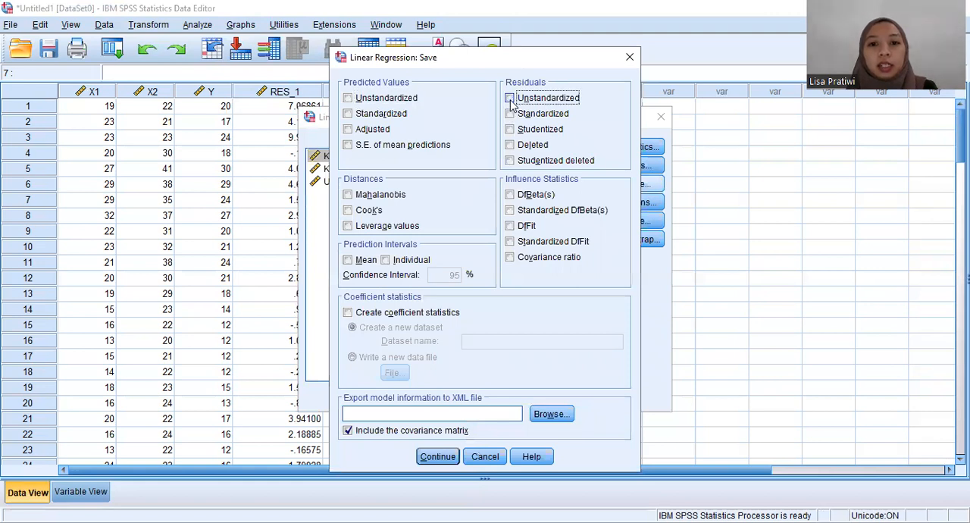
left_click(438, 457)
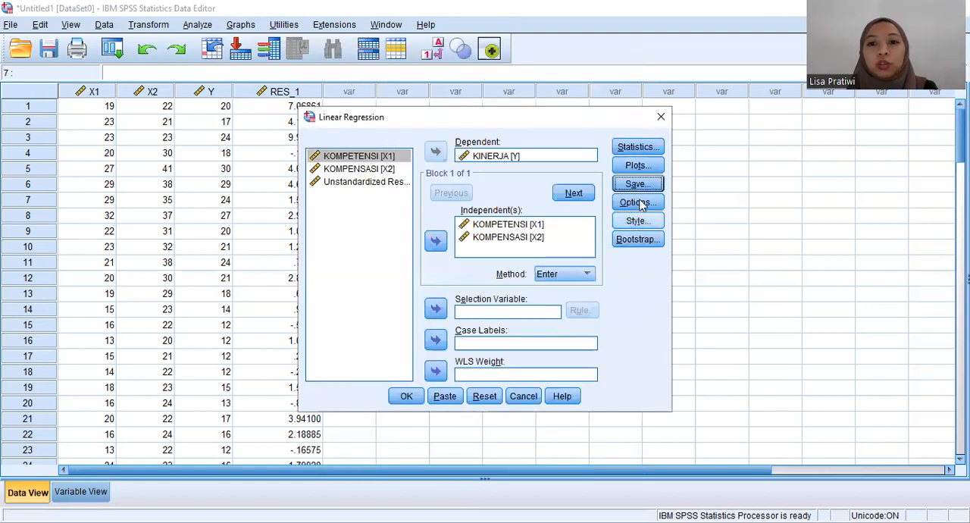
Step: Add collinearity diagnostics and the covariance matrix to the regression statistics and run the linear regression
left_click(638, 152)
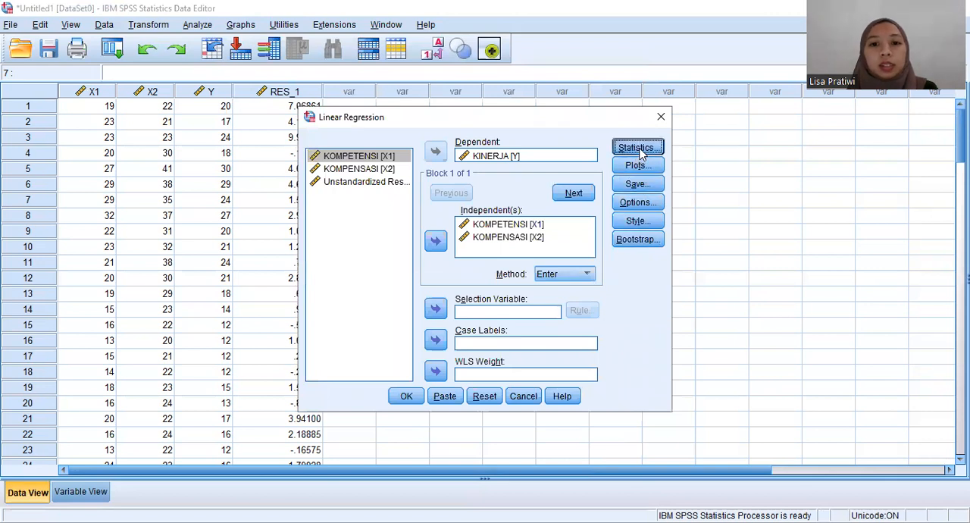
left_click(484, 244)
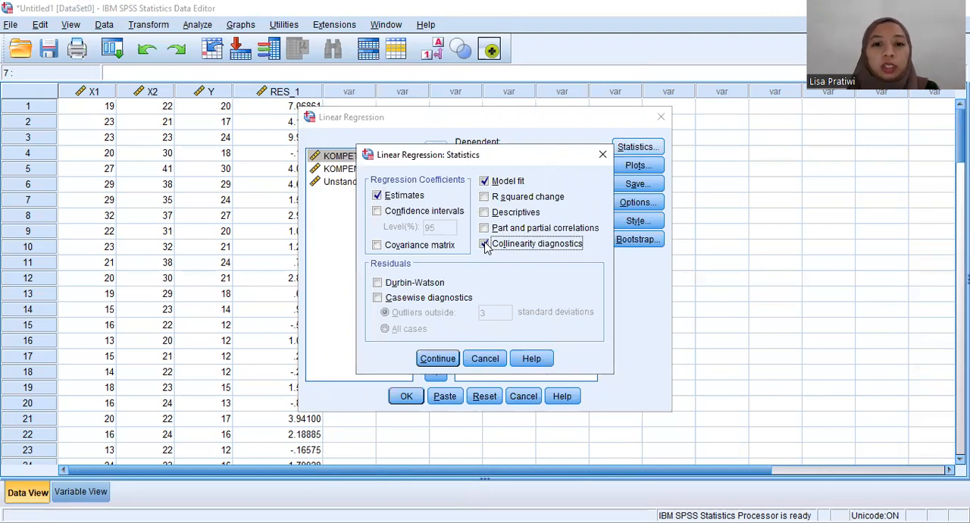
left_click(377, 245)
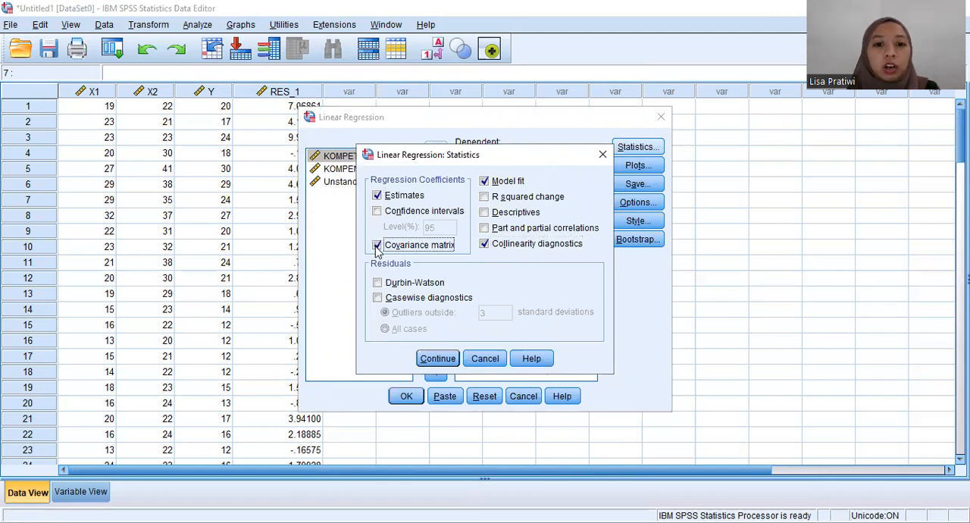
left_click(439, 359)
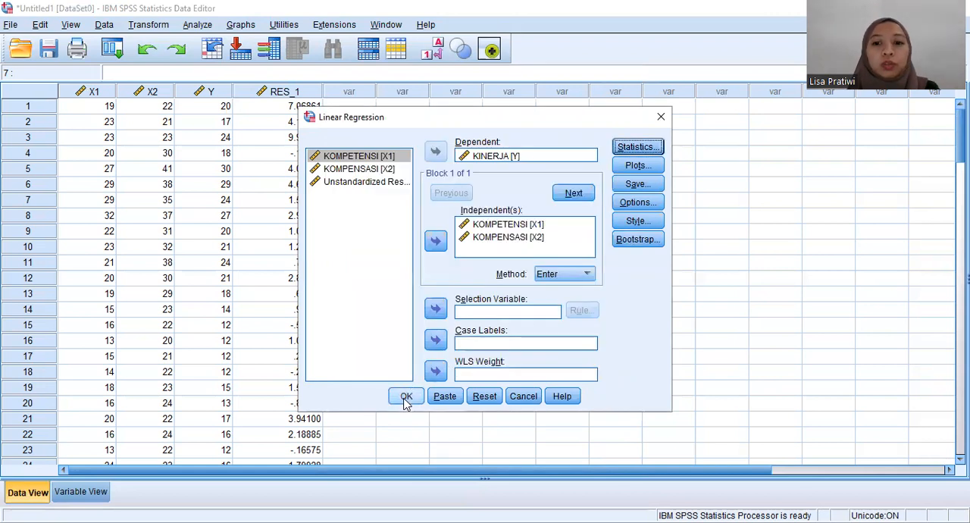
left_click(402, 402)
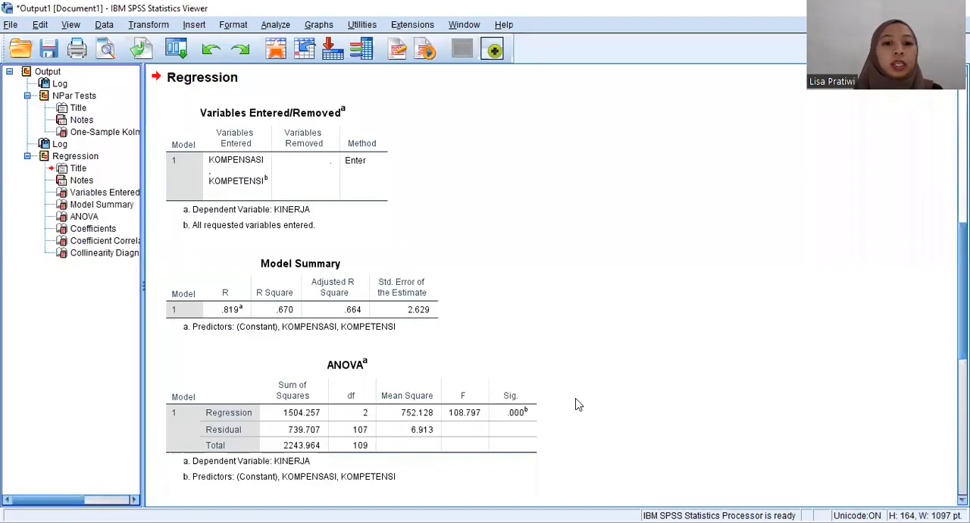
Step: Examine the regression output, especially the Tolerance and VIF values in the Coefficients table and the collinearity diagnostics
left_click(481, 394)
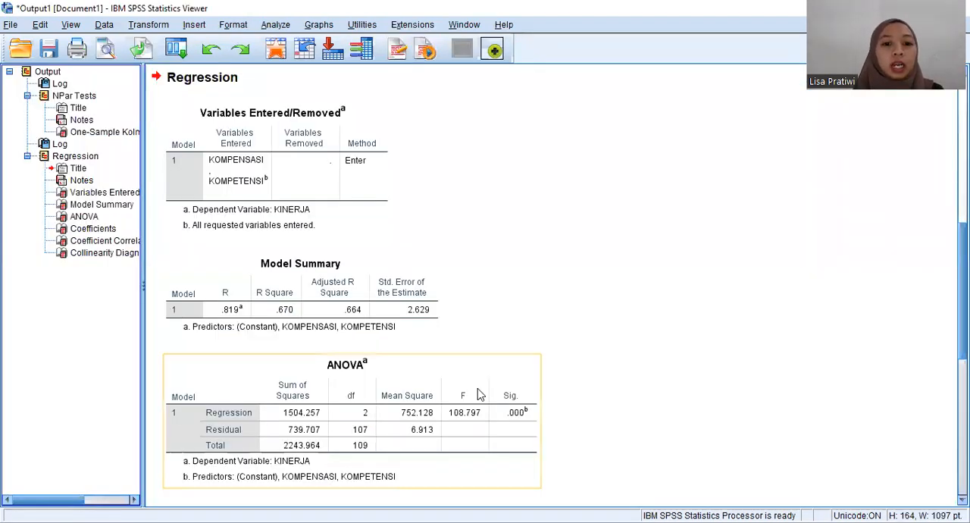
left_click(701, 392)
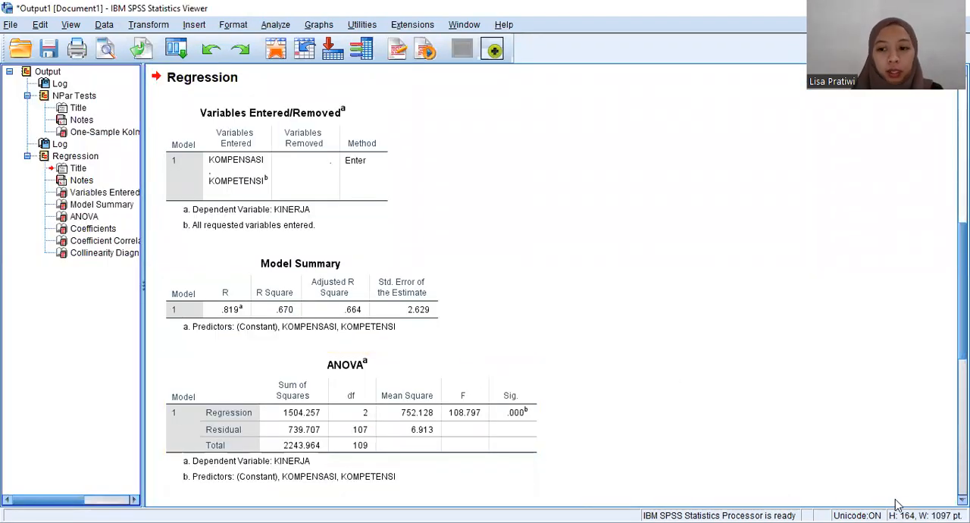
scroll(553, 284, "down", 5)
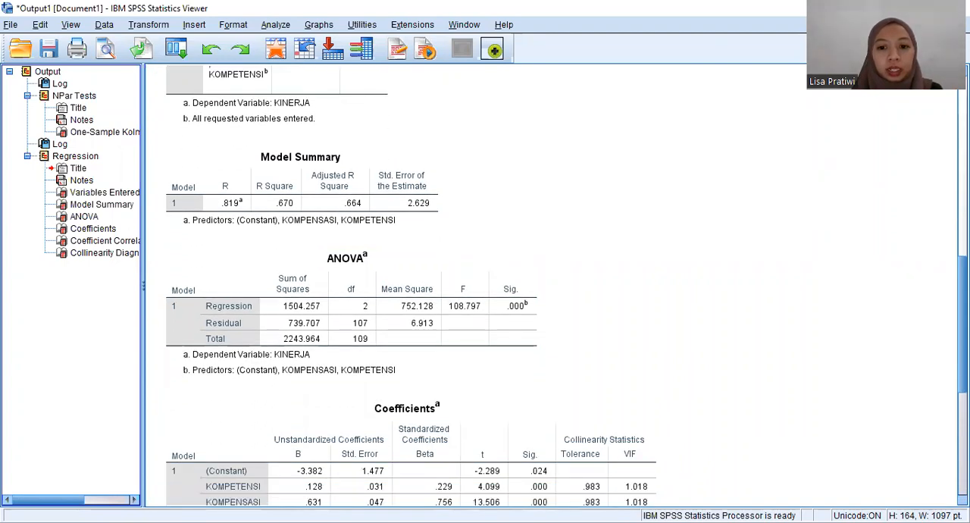
scroll(553, 284, "down", 1)
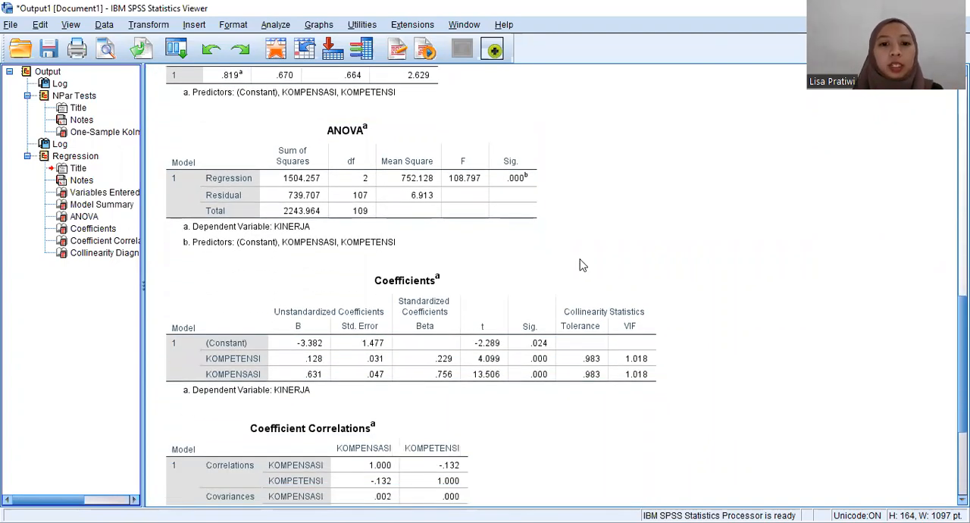
left_click(541, 293)
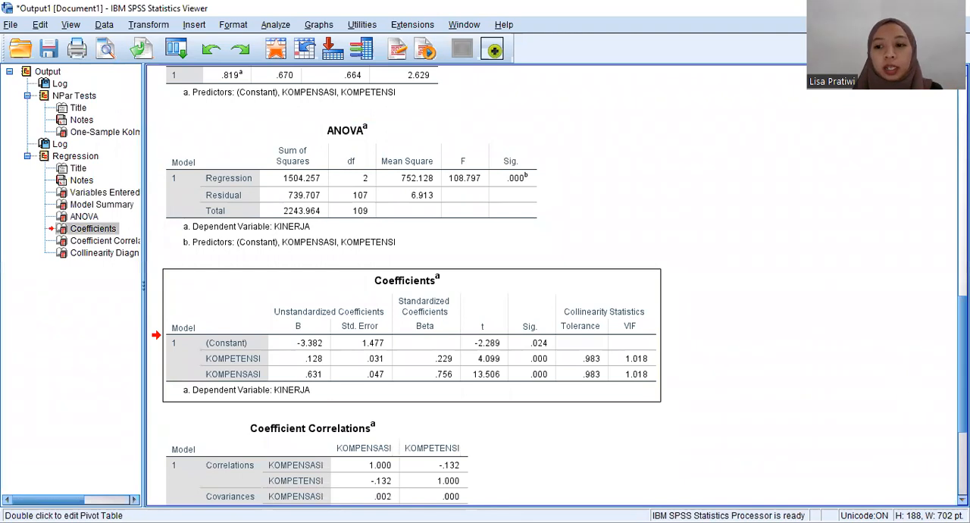
scroll(553, 303, "down", 5)
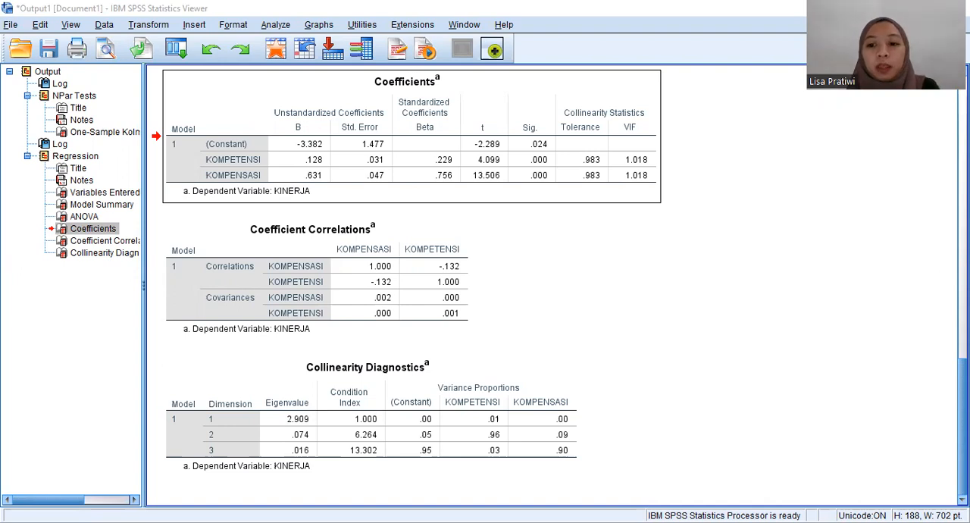
Step: Return to the data sheet and compute a new variable ABS_RES with the numeric expression ABS(RES_1)
left_click(788, 467)
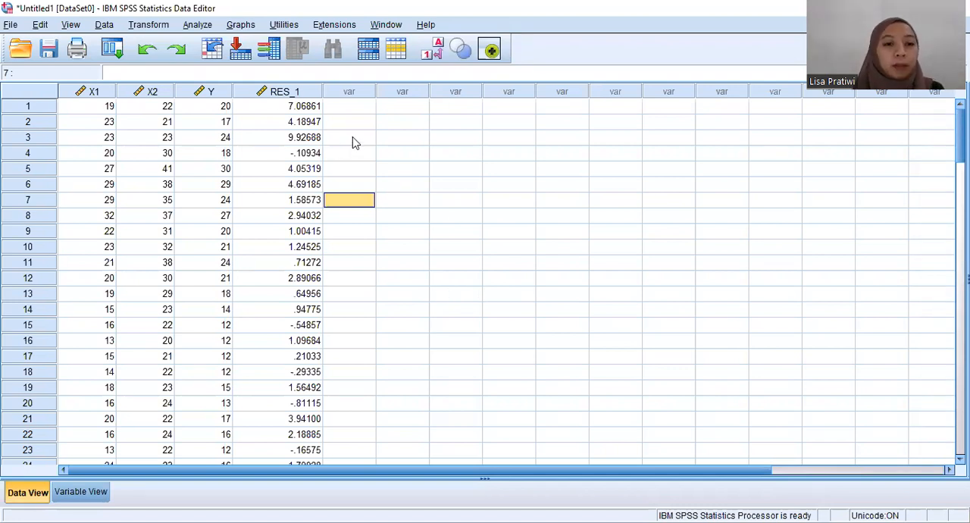
left_click(152, 26)
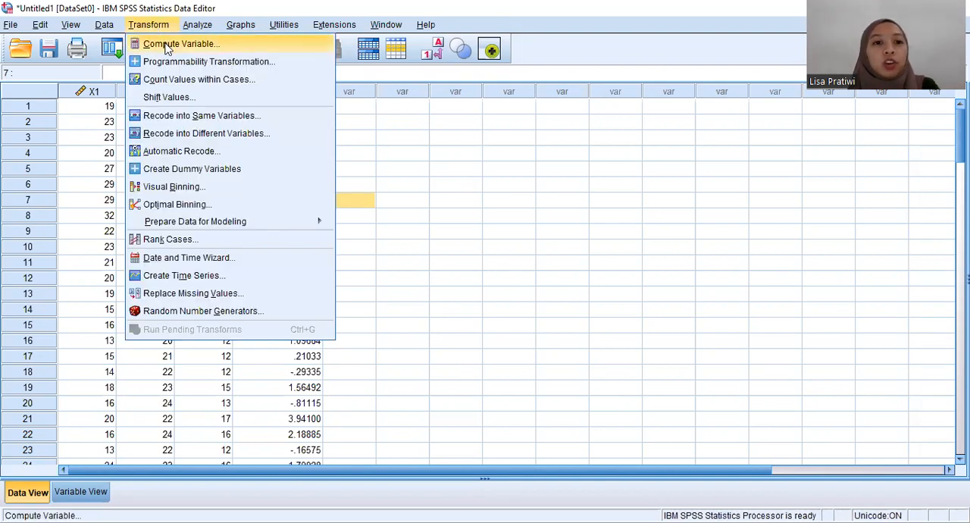
left_click(169, 46)
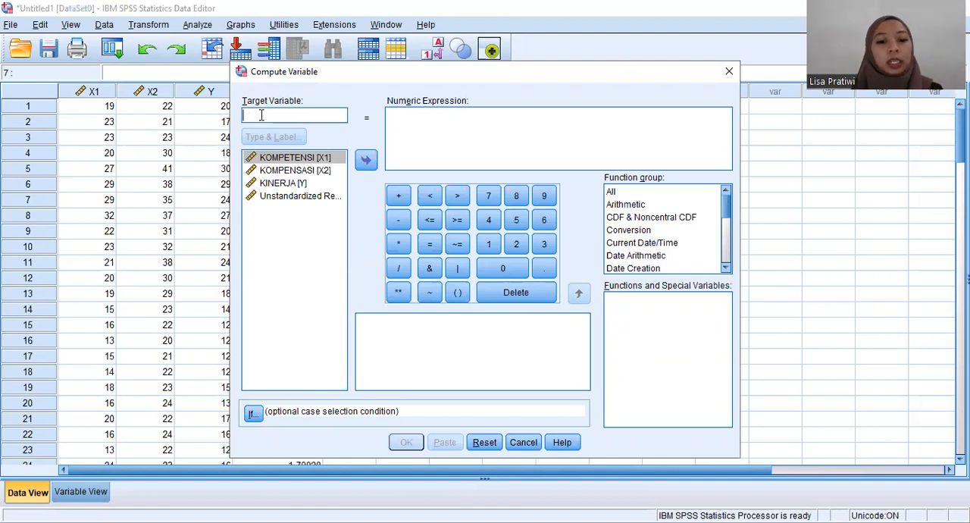
type("ABS")
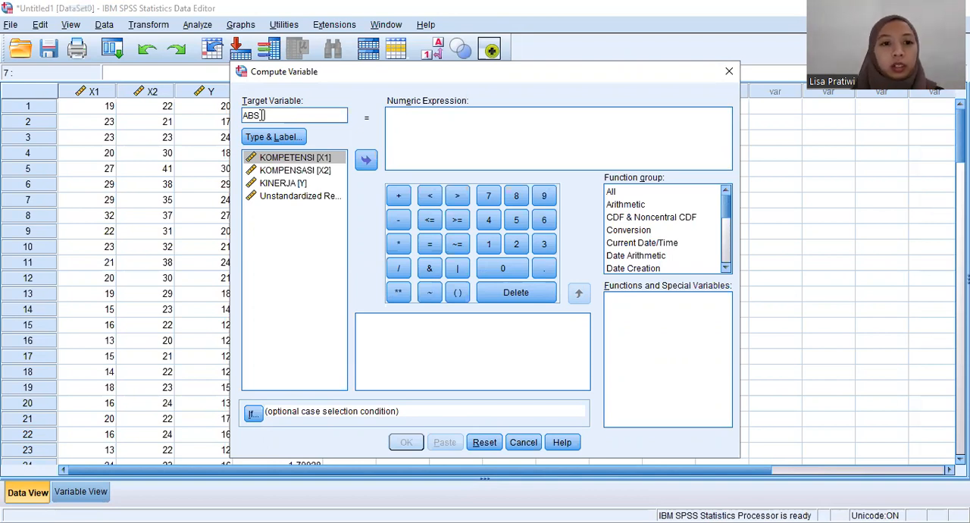
type("RES")
left_click(399, 122)
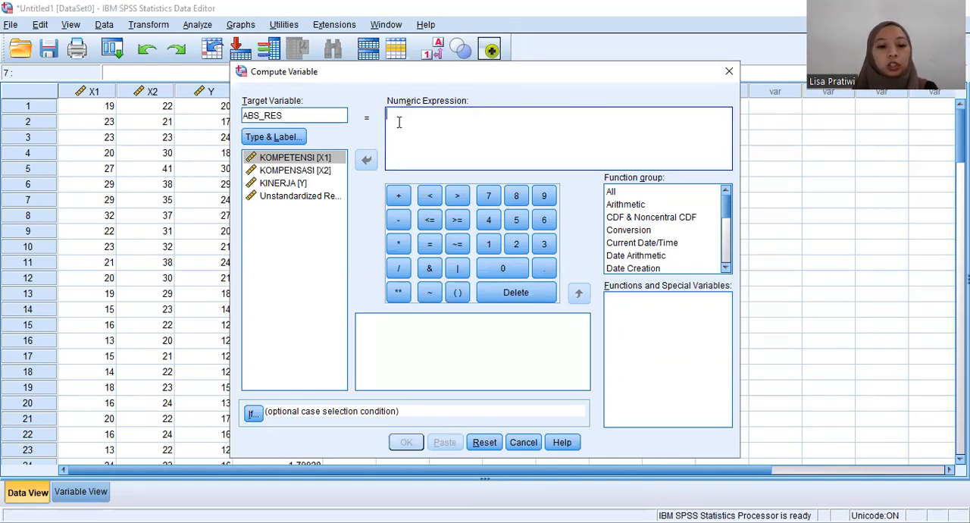
type("ABS(")
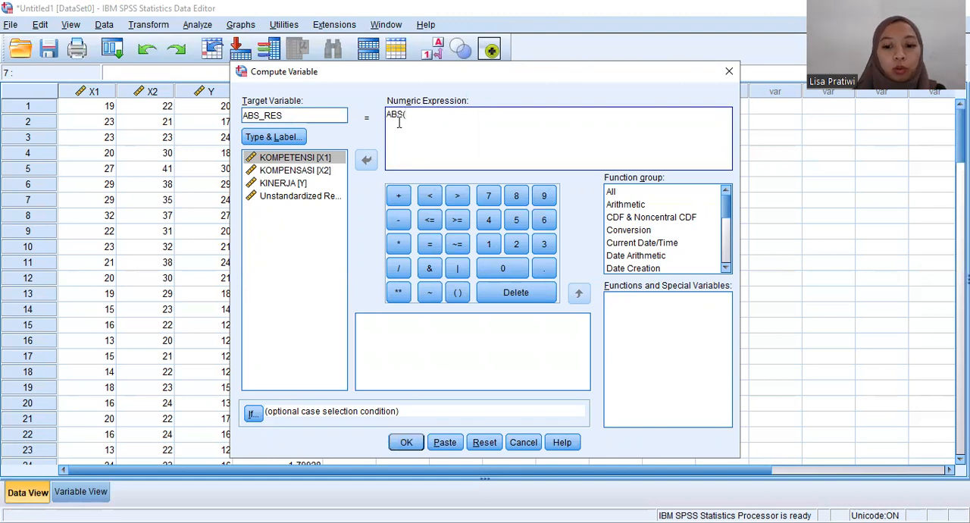
type("RES")
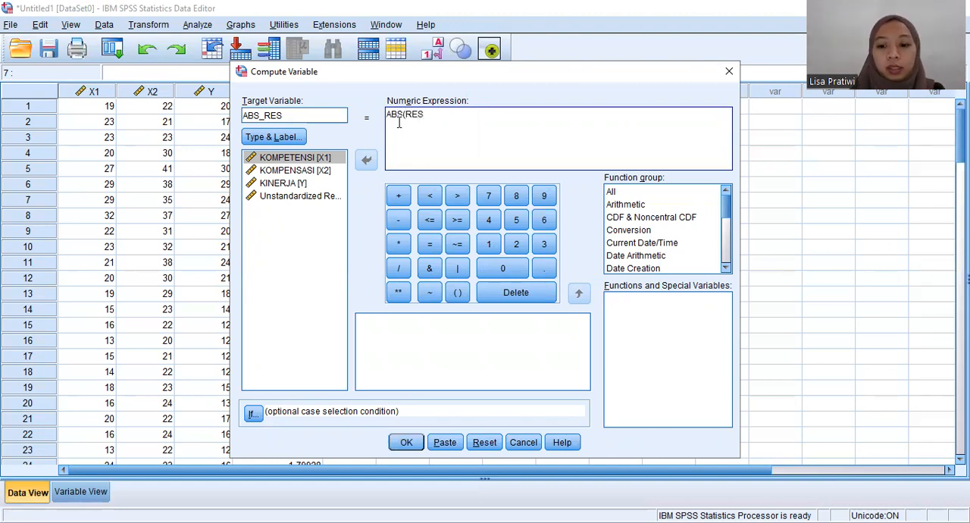
type("_1)")
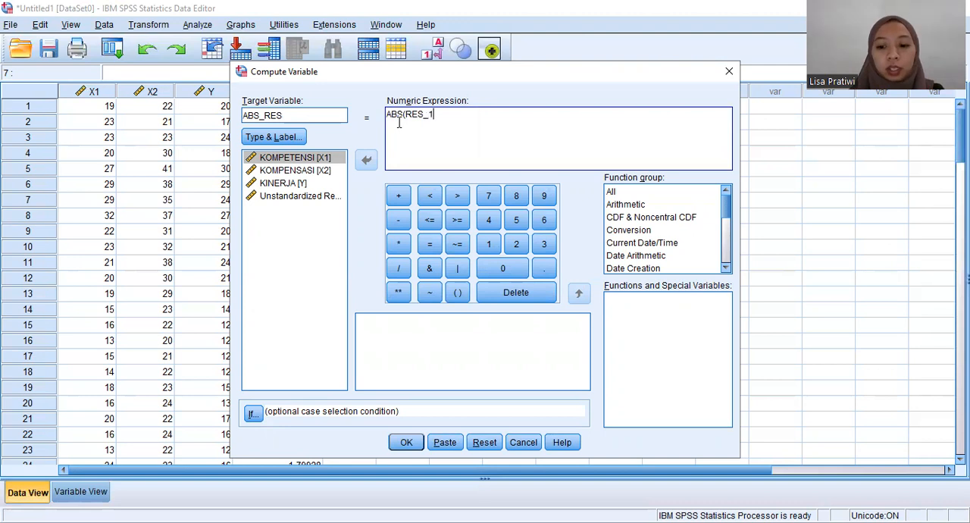
left_click(414, 449)
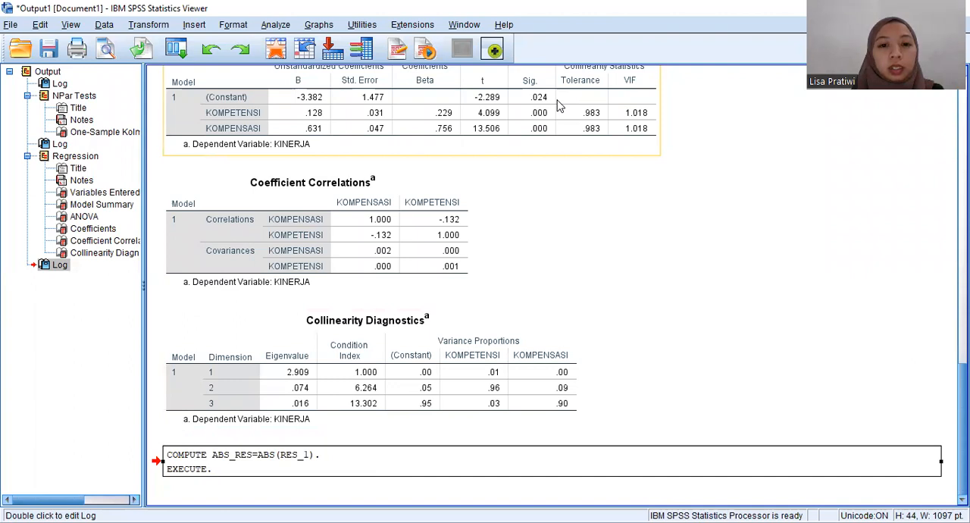
Step: Go back to the data sheet and check the values in the new ABS_RES column
key("alt+Tab")
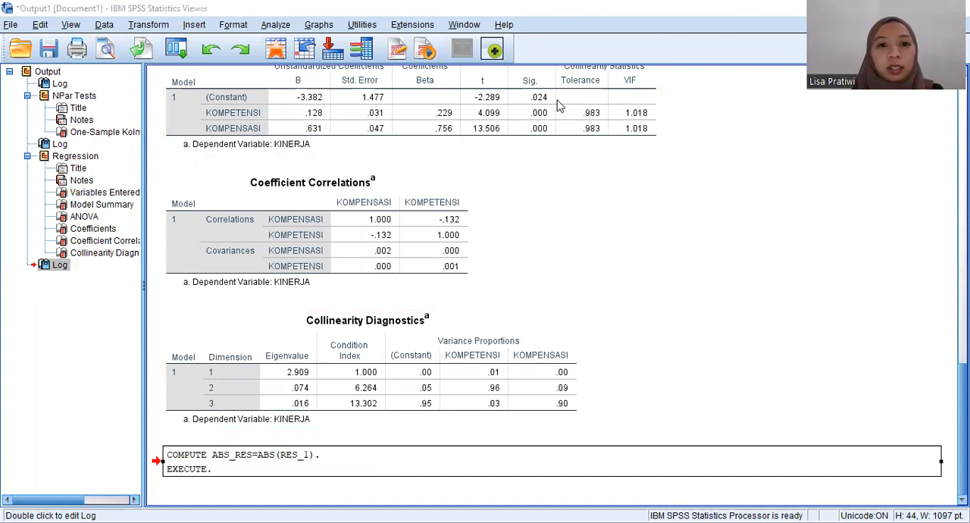
key("alt+Tab")
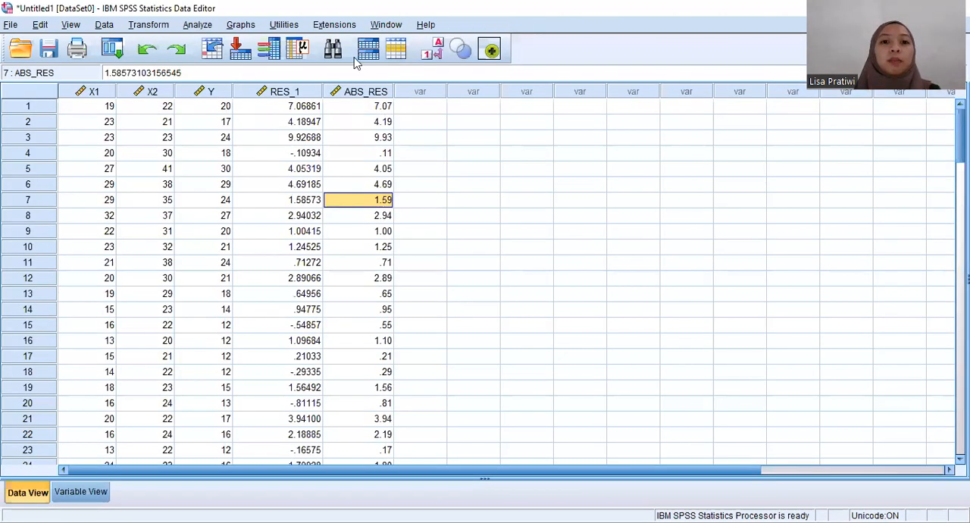
left_click(370, 94)
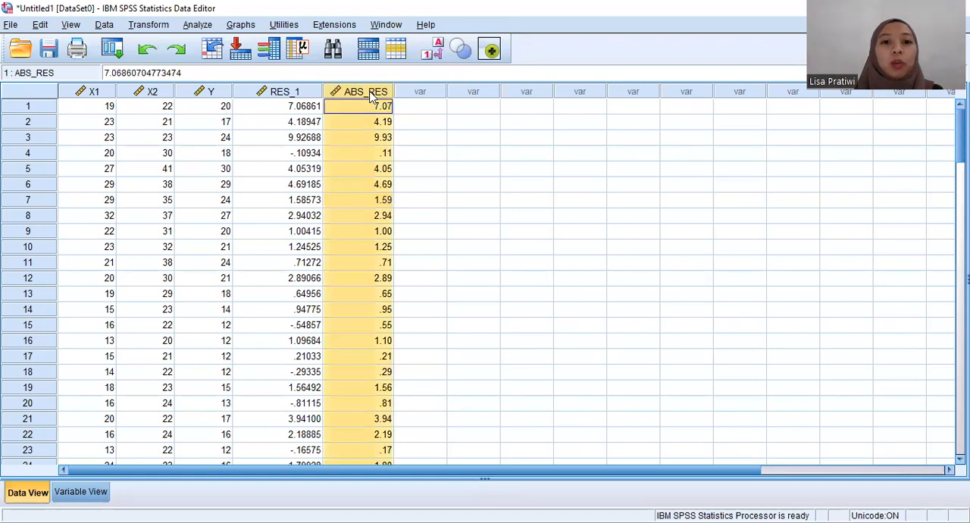
left_click(445, 142)
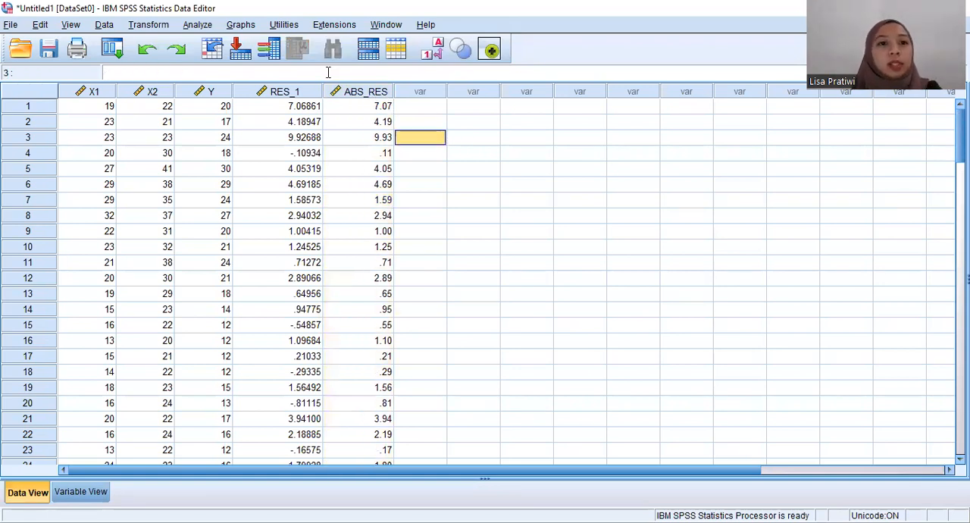
Step: Reopen the linear regression setup and replace KINERJA [Y] with ABS_RES as the dependent variable
left_click(199, 25)
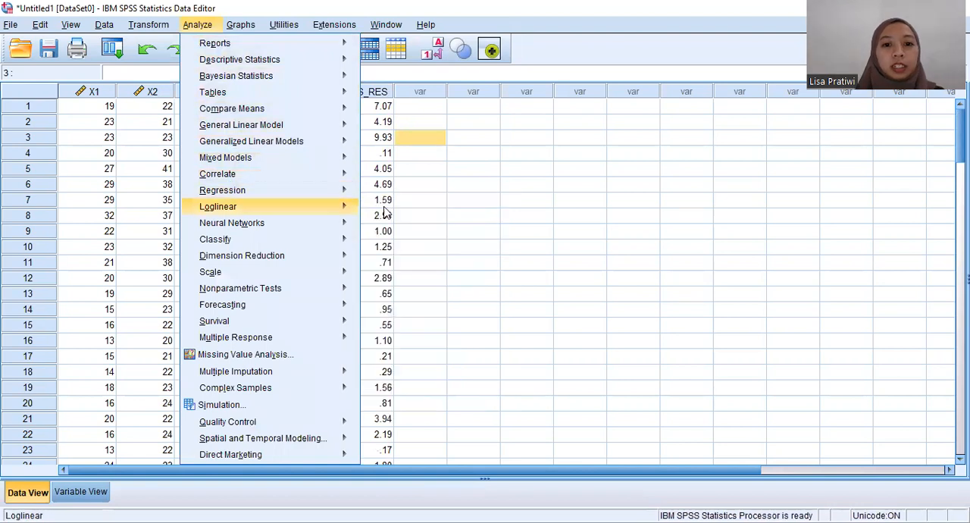
mouse_move(340, 195)
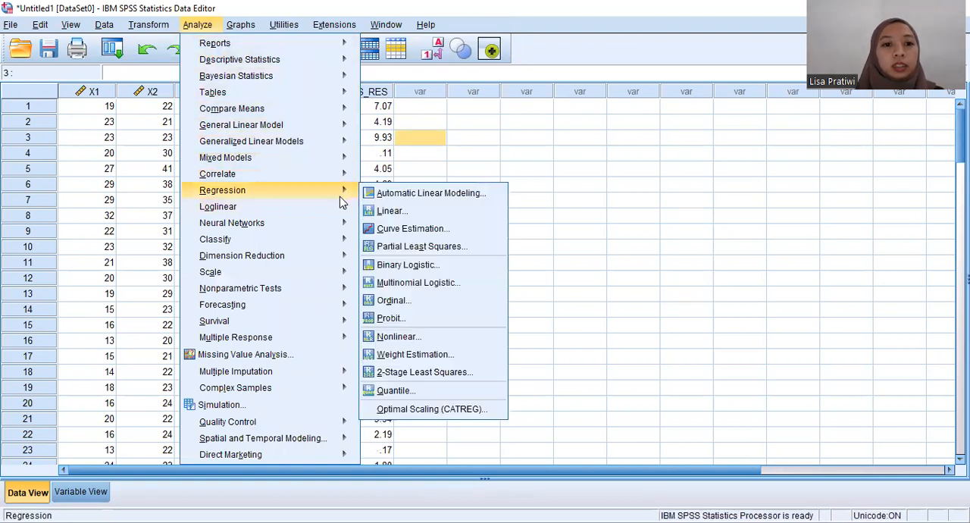
left_click(401, 216)
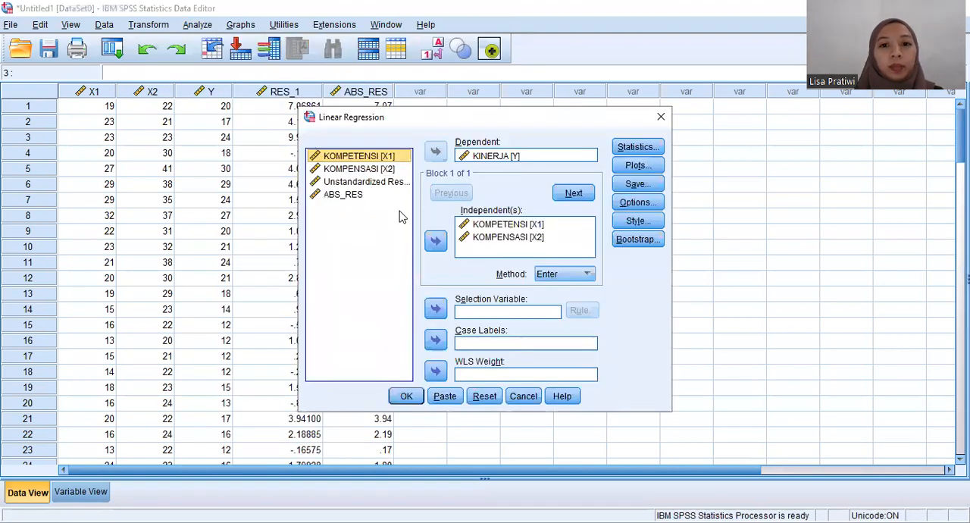
left_click(495, 156)
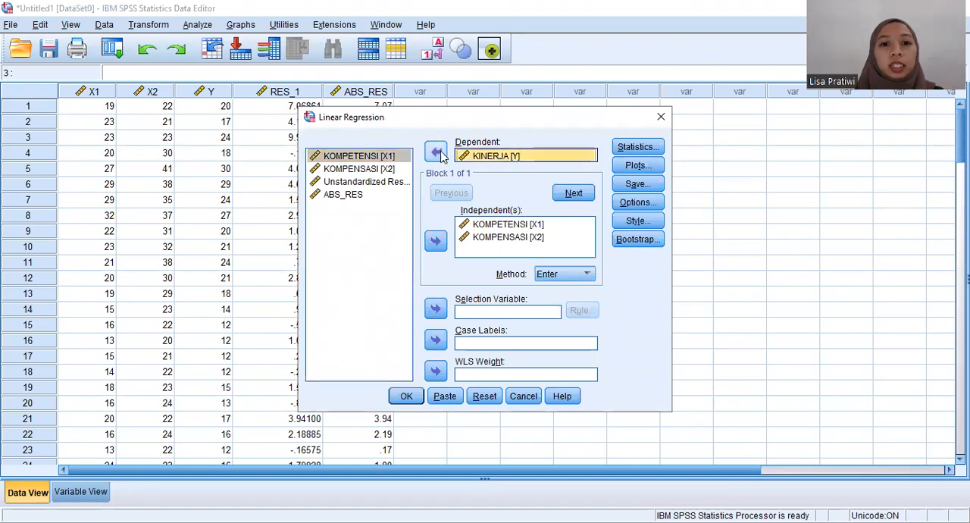
left_click(437, 154)
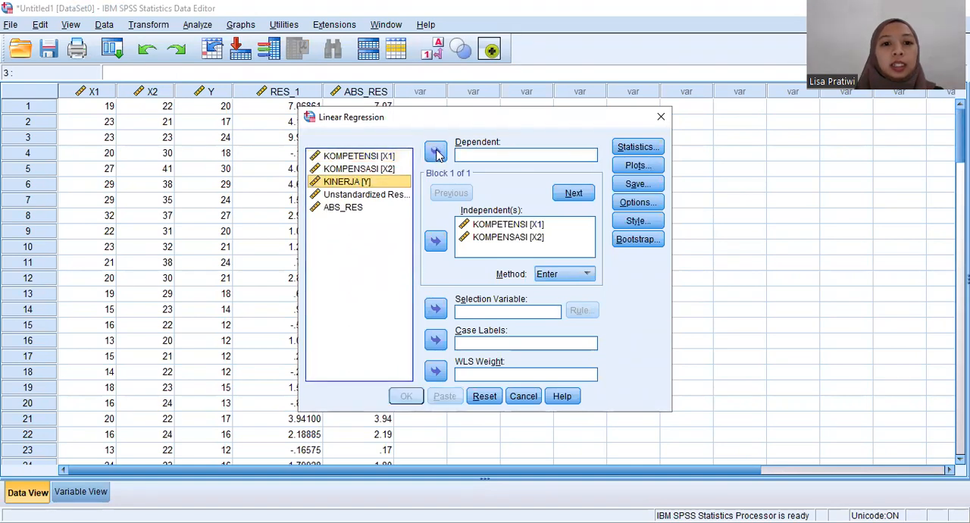
left_click(341, 209)
left_click(435, 152)
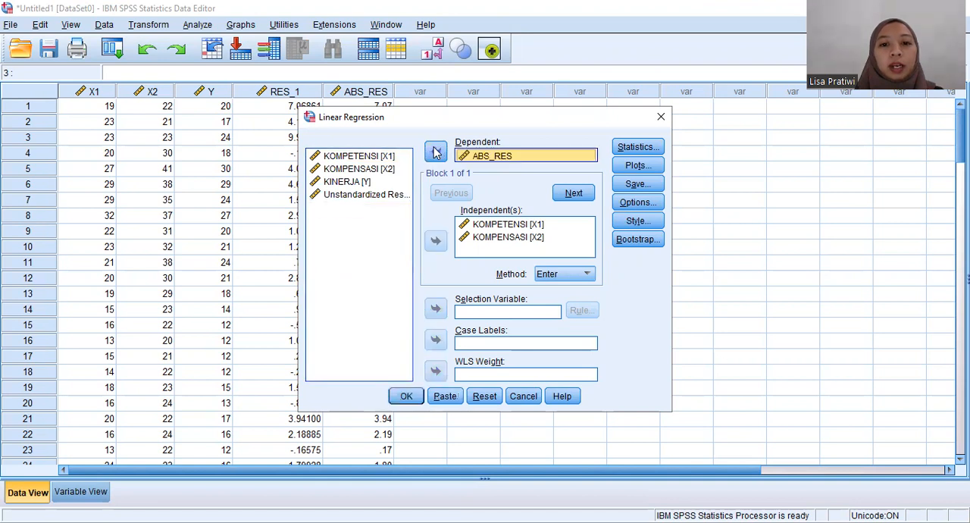
Step: Leave the save options unset, turn off Collinearity diagnostics and Covariance matrix, and run the regression on ABS_RES
left_click(628, 186)
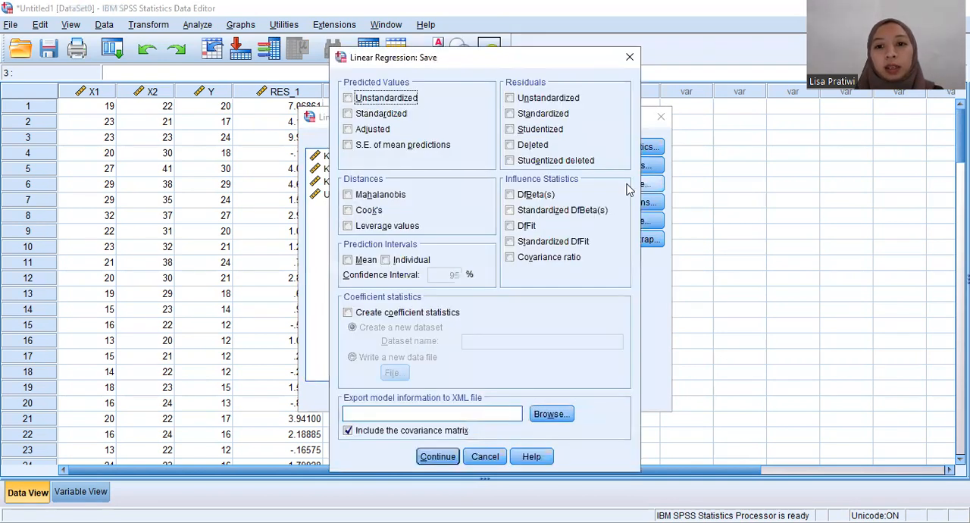
left_click(438, 457)
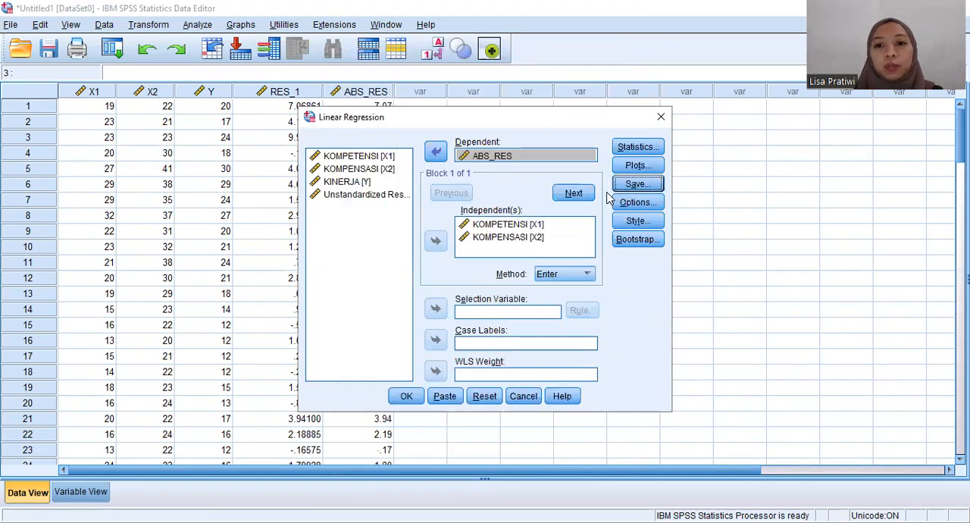
left_click(644, 147)
left_click(484, 243)
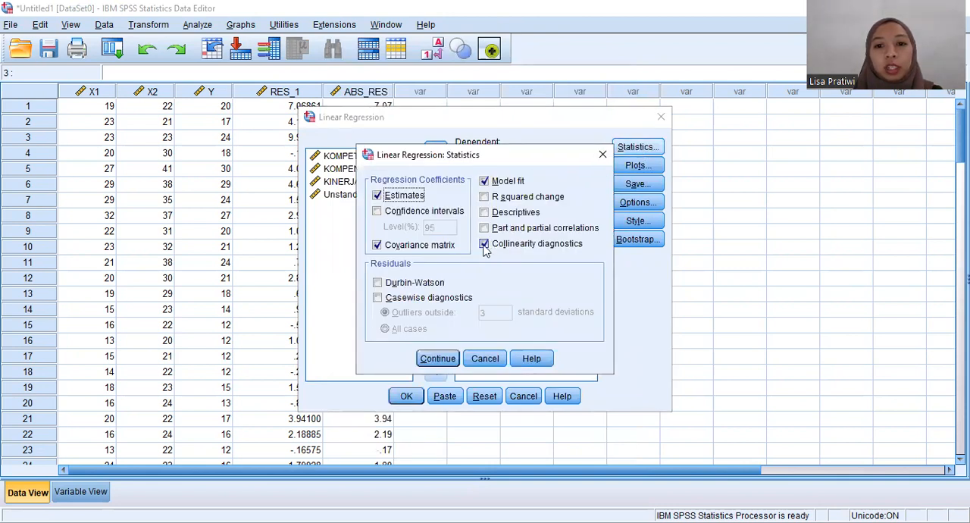
left_click(484, 244)
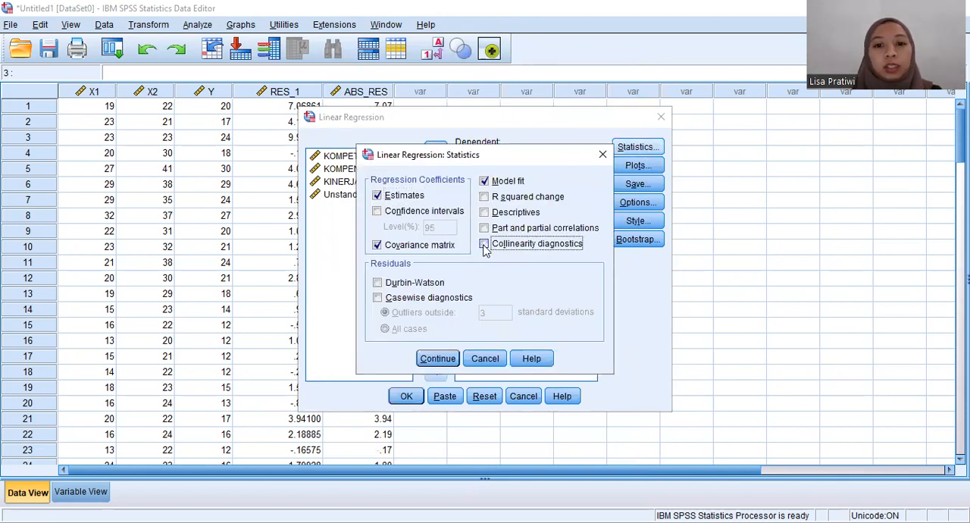
left_click(377, 244)
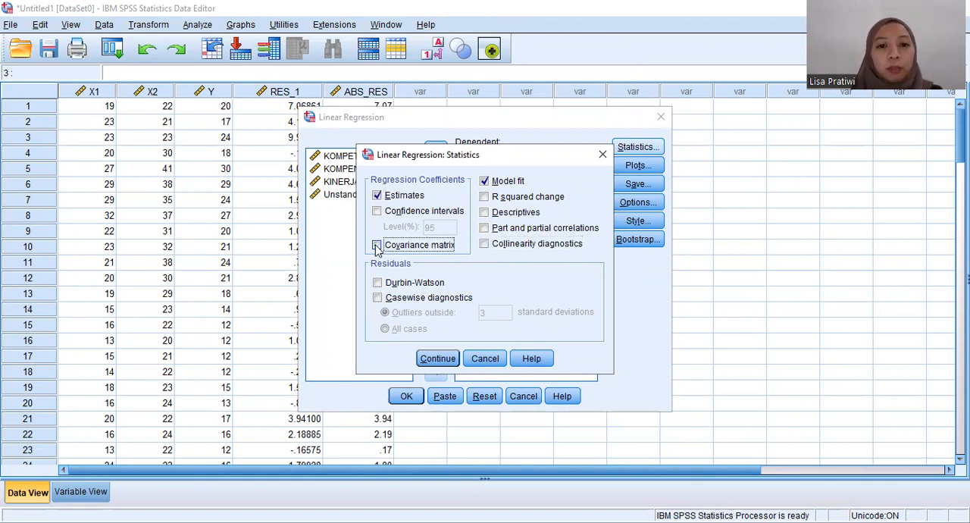
left_click(434, 360)
left_click(409, 398)
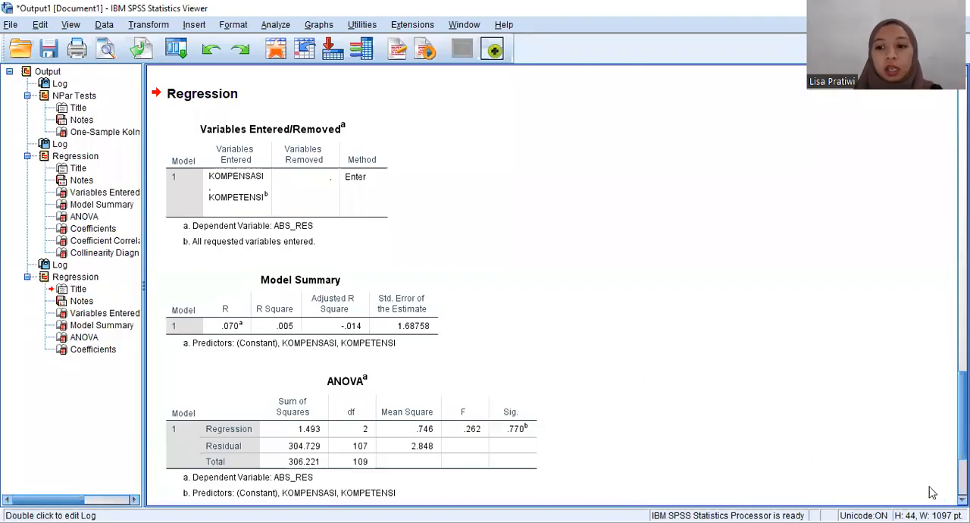
Step: Examine the Sig. values of KOMPETENSI and KOMPENSASI in the Coefficients table of the ABS_RES regression
scroll(939, 491, "down", 3)
scroll(559, 281, "down", 3)
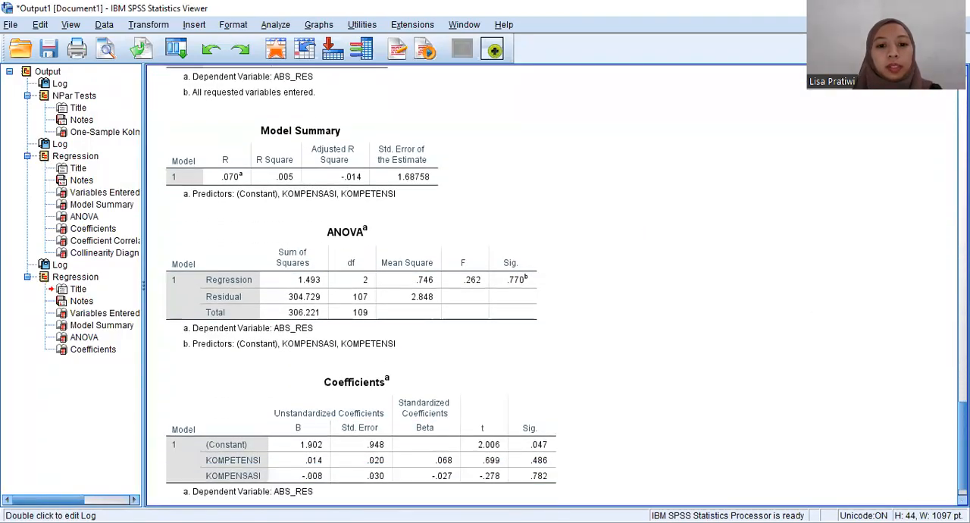
left_click(488, 408)
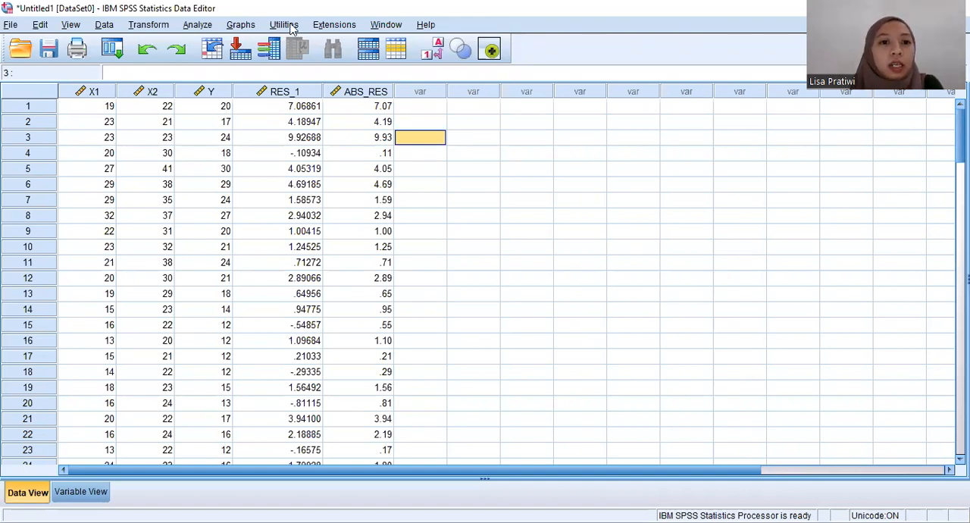
Step: From the data sheet, reopen the linear regression setup and replace ABS_RES with KINERJA [Y] as the dependent variable
left_click(196, 26)
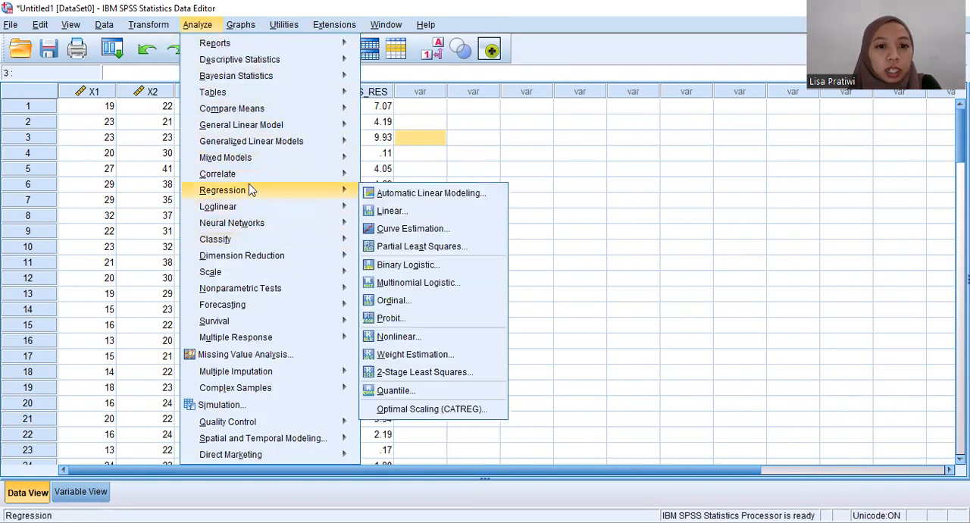
left_click(392, 212)
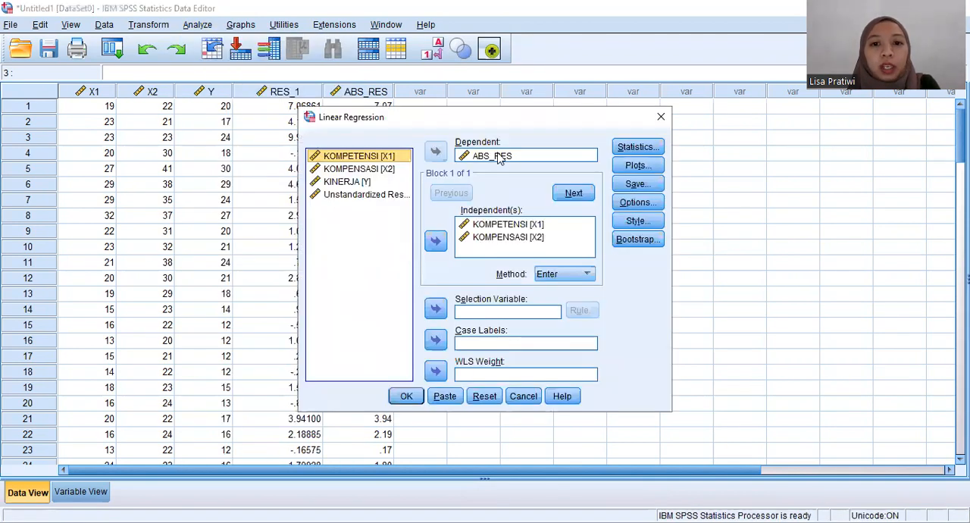
left_click(498, 157)
left_click(436, 151)
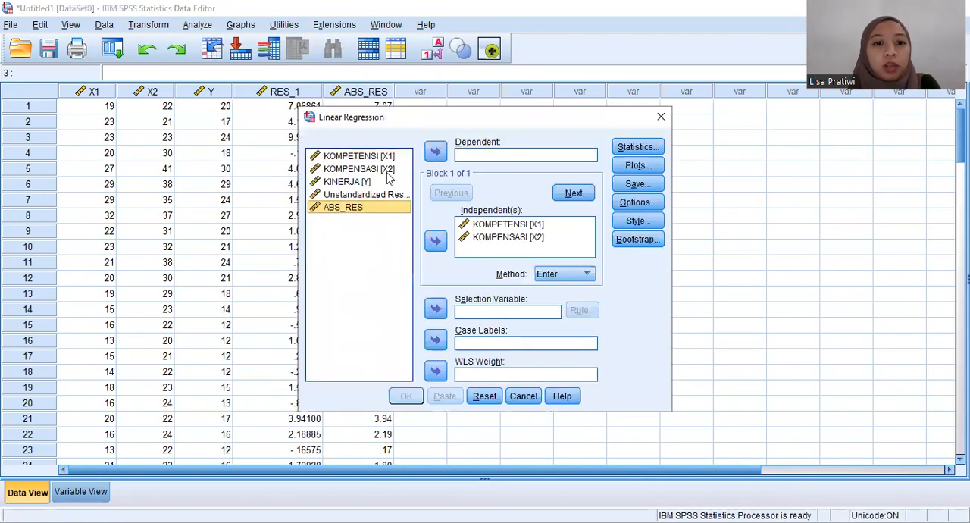
left_click(359, 186)
left_click(435, 152)
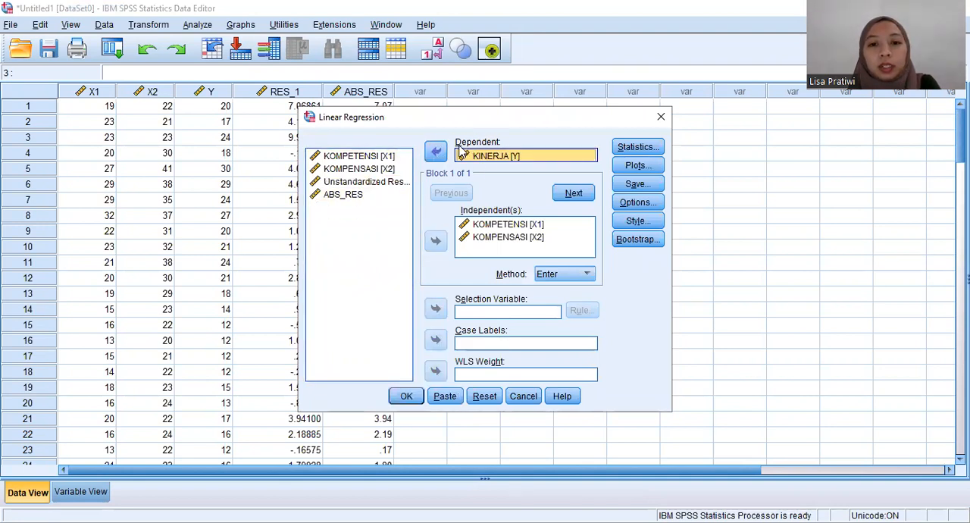
Step: Keep the save options unset and only Estimates and Model fit as statistics, and run the regression on KINERJA
left_click(656, 189)
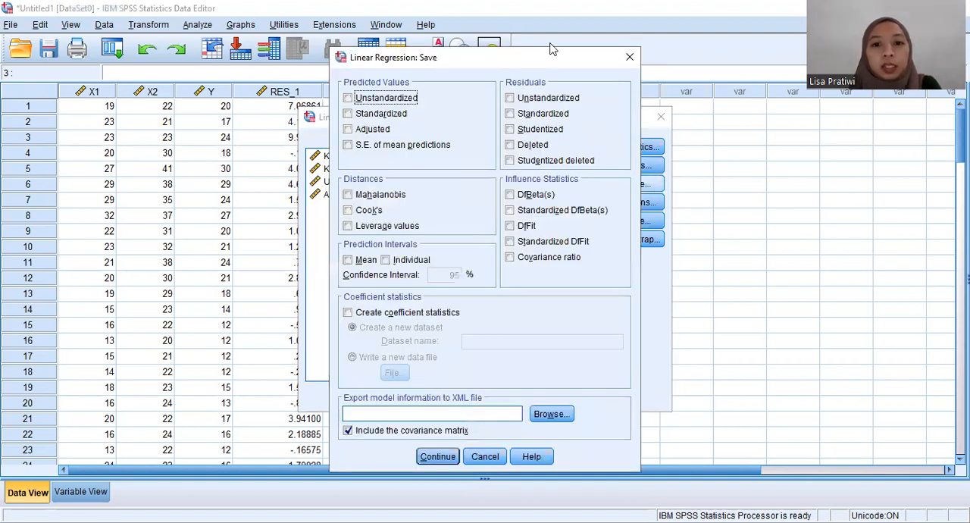
left_click(430, 457)
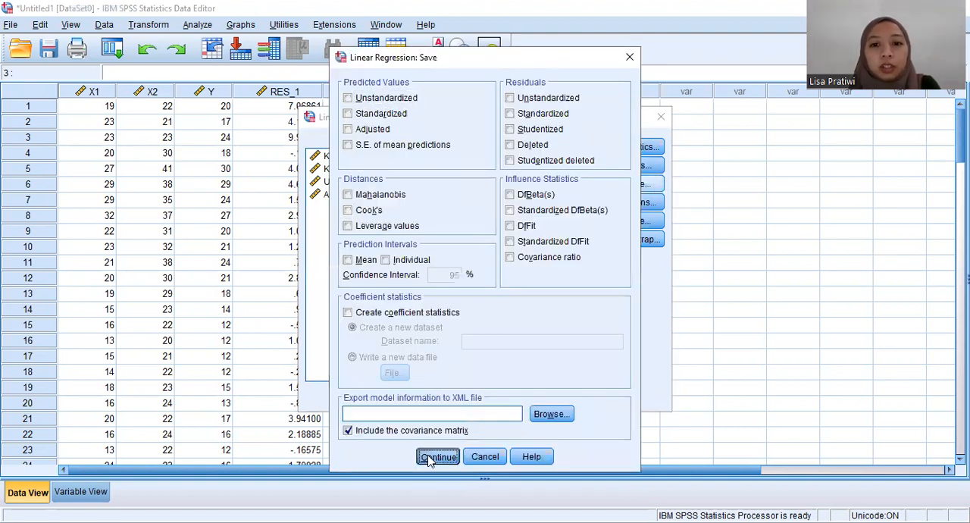
left_click(641, 152)
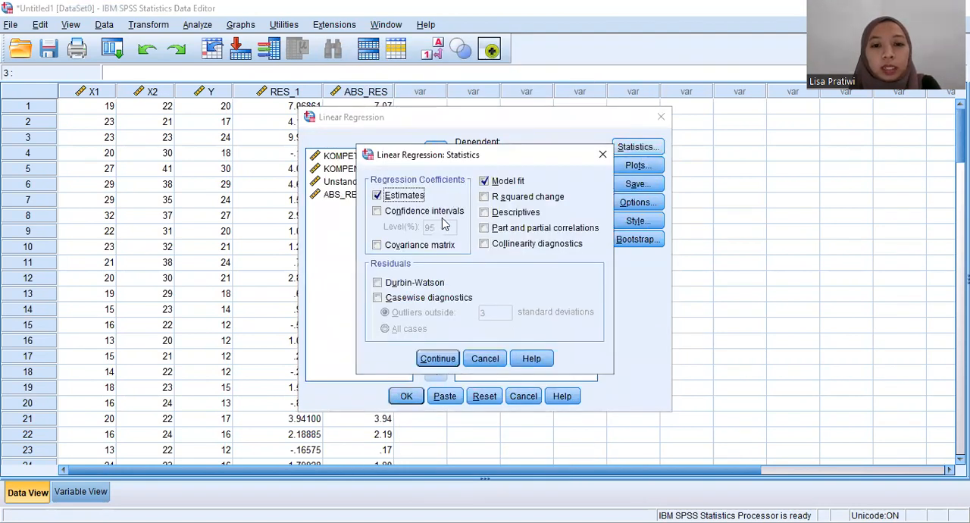
left_click(437, 360)
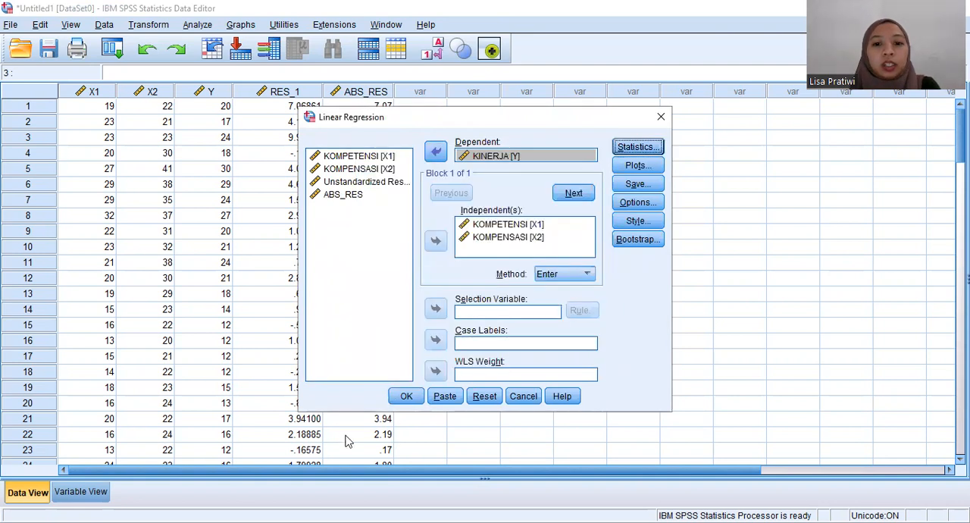
left_click(403, 403)
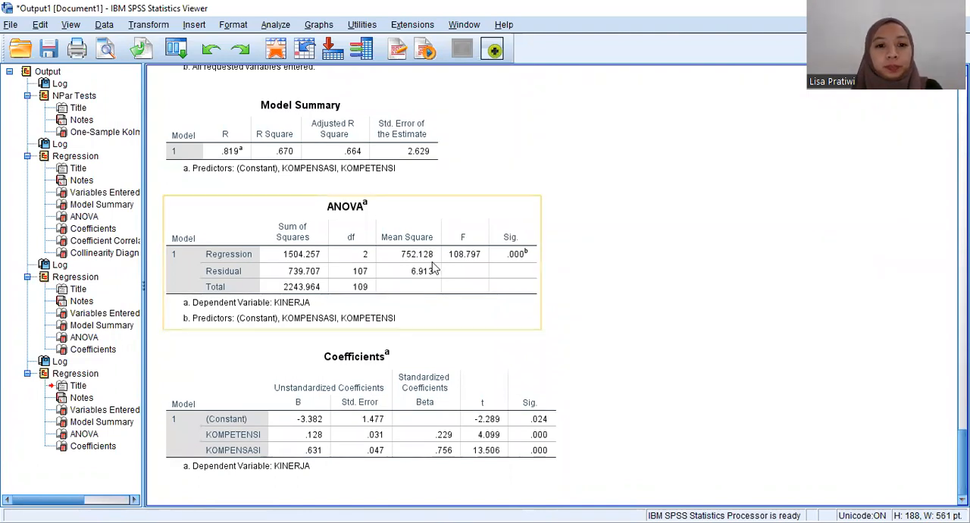
Step: Examine the ANOVA table of the KINERJA regression, especially the regression and residual df
left_click(399, 294)
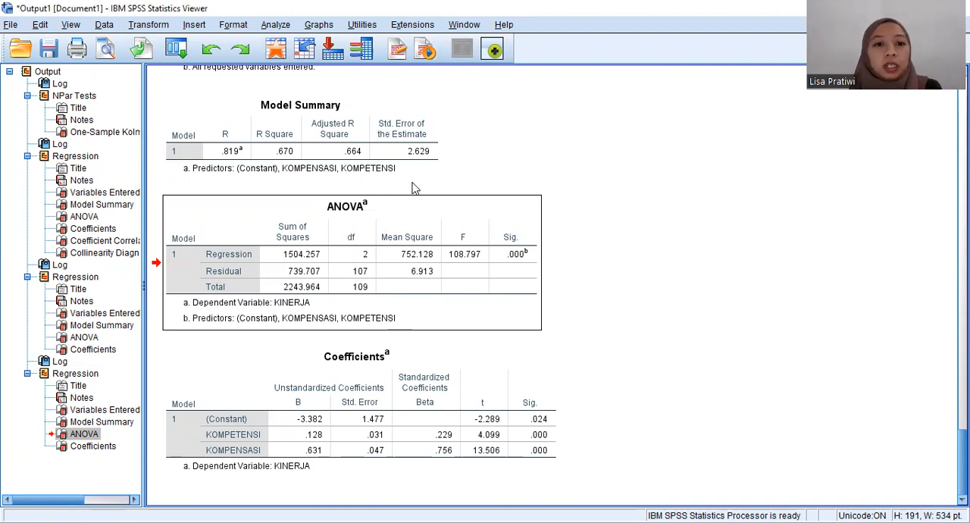
left_click(345, 252)
left_click_drag(341, 245, 359, 256)
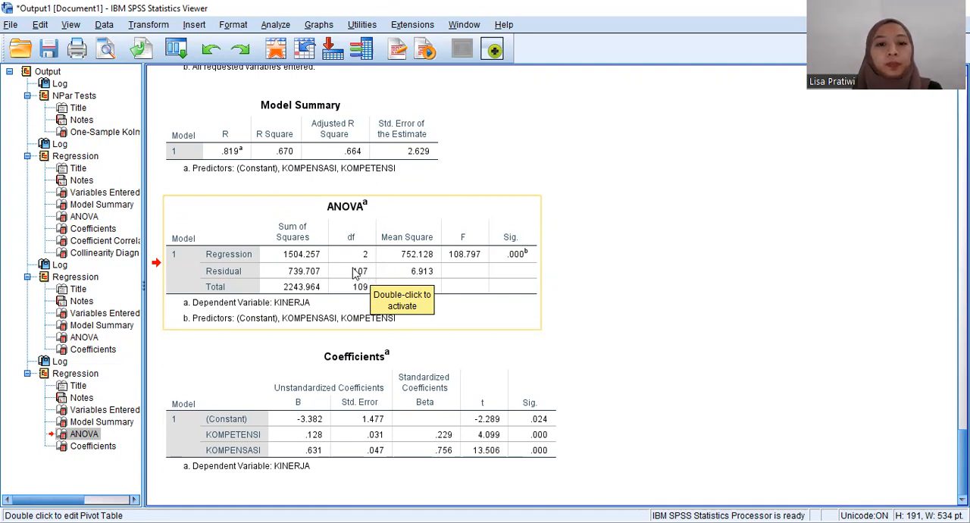
left_click(539, 52)
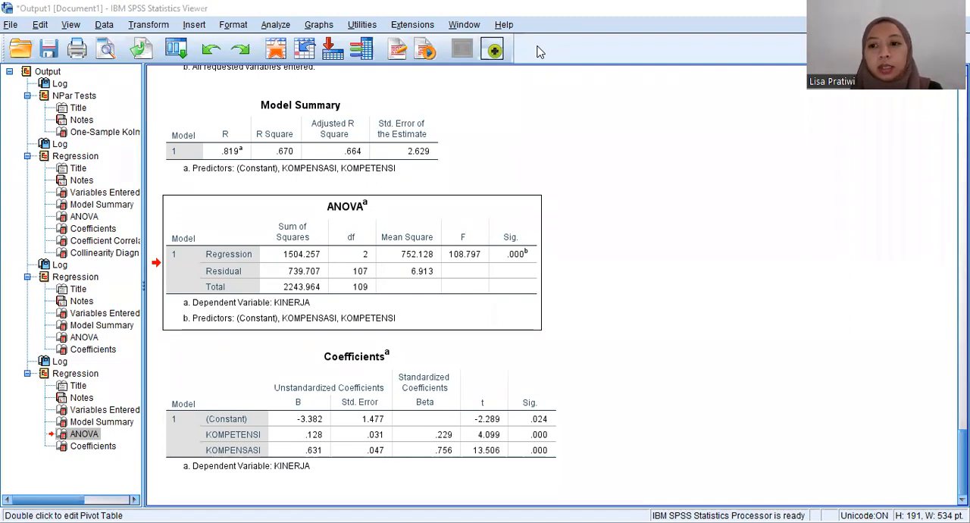
Step: Switch to tabel-f-0-05.pdf and look up the F table entry for N1 = 2 and N2 = 107 on page 4
key("alt+Tab")
scroll(479, 303, "down", 10)
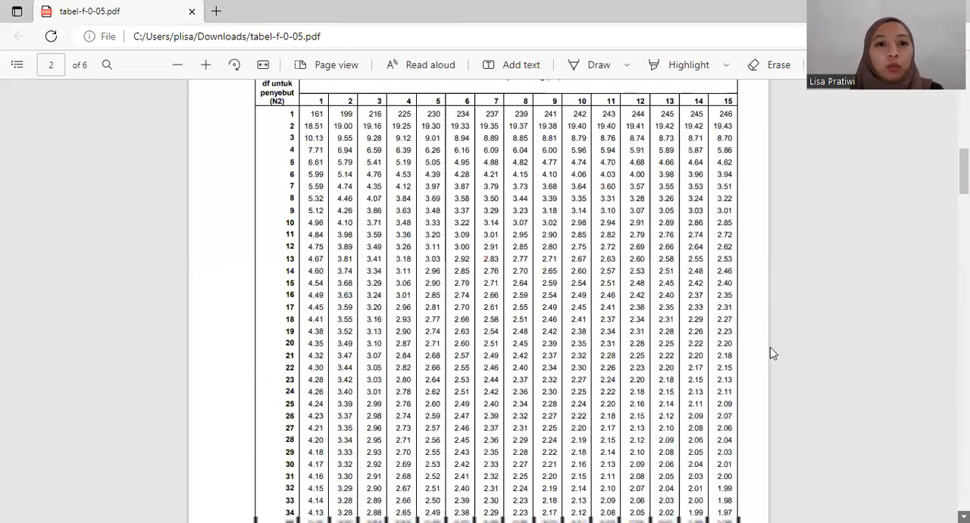
scroll(770, 347, "down", 1)
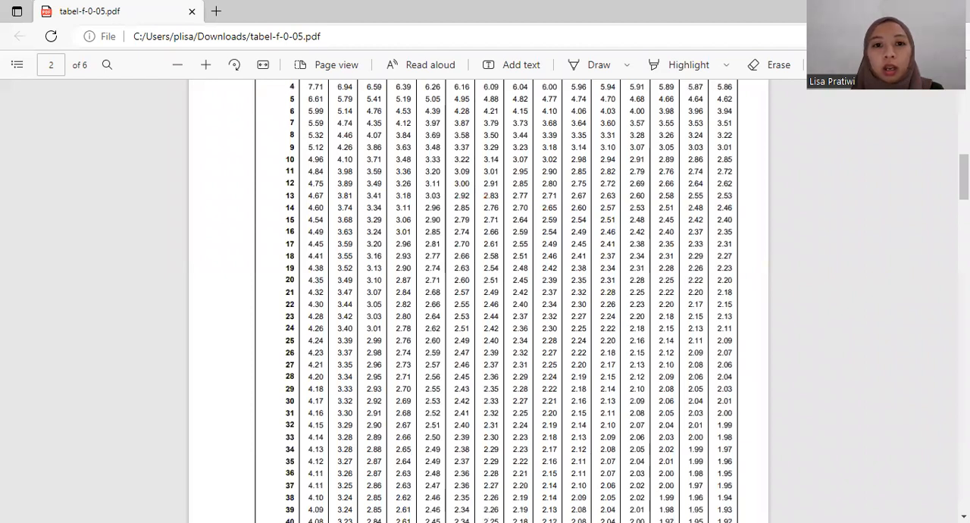
scroll(271, 96, "up", 1)
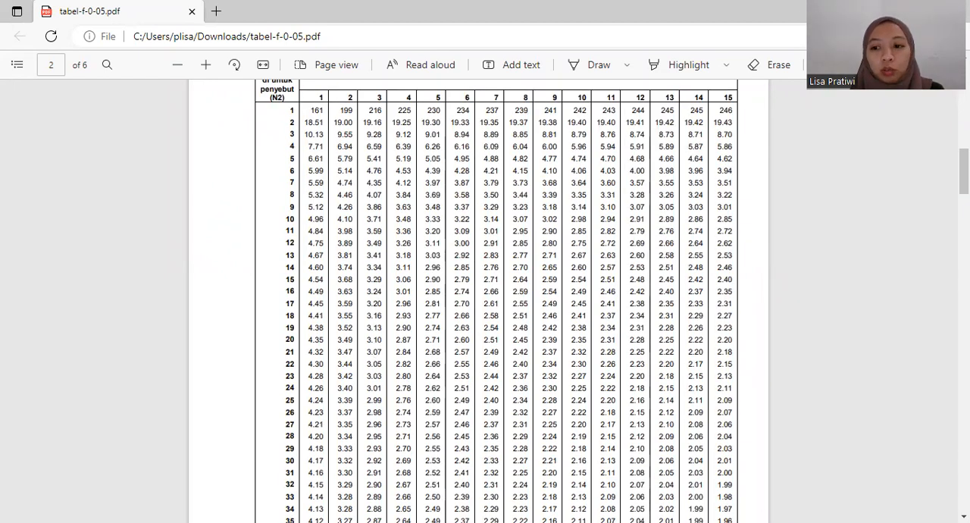
scroll(485, 303, "down", 3)
scroll(484, 303, "down", 10)
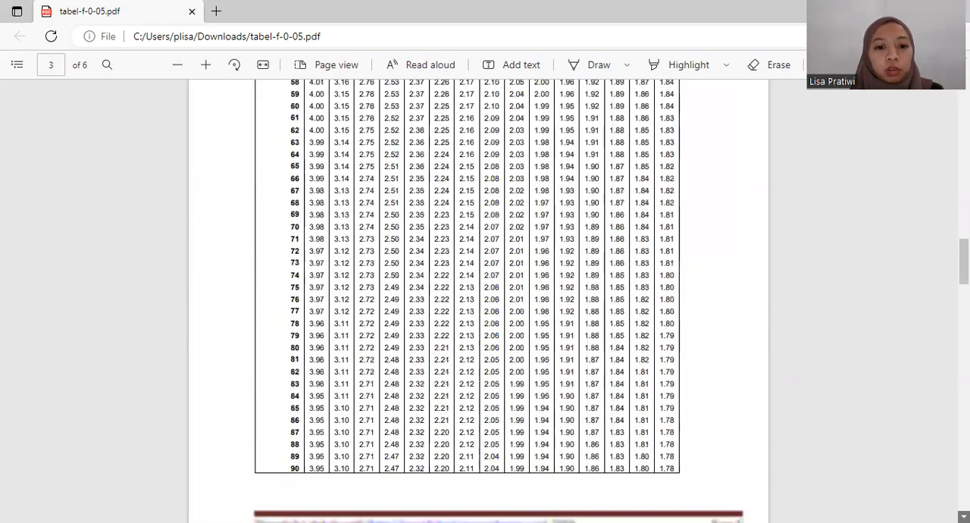
scroll(467, 402, "down", 10)
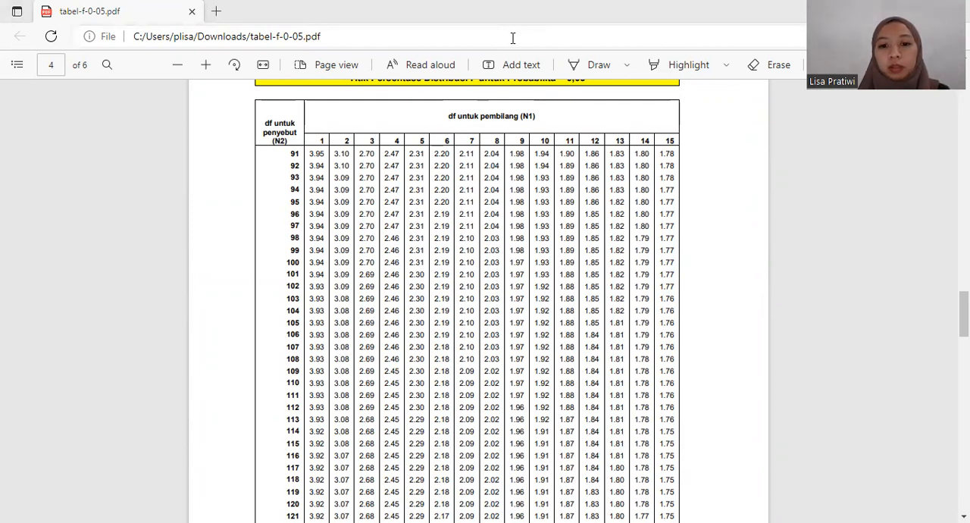
Step: Return to the SPSS output and examine the ANOVA F and Sig. values and the Coefficients table for KINERJA
key("alt+Tab")
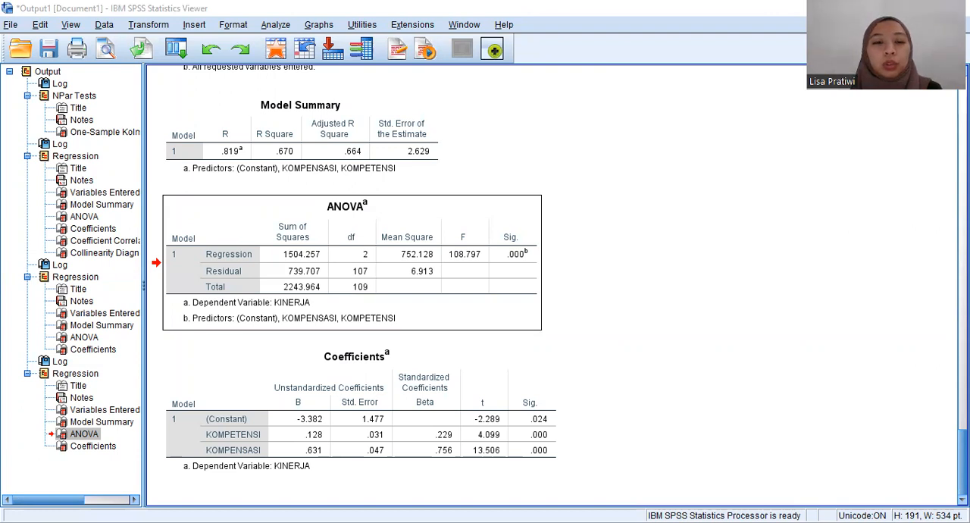
scroll(557, 281, "up", 2)
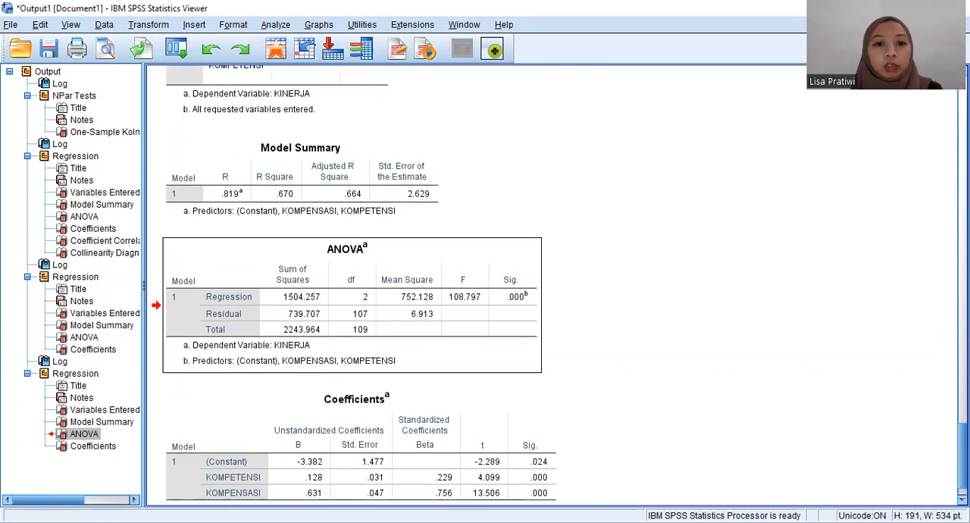
scroll(557, 281, "up", 2)
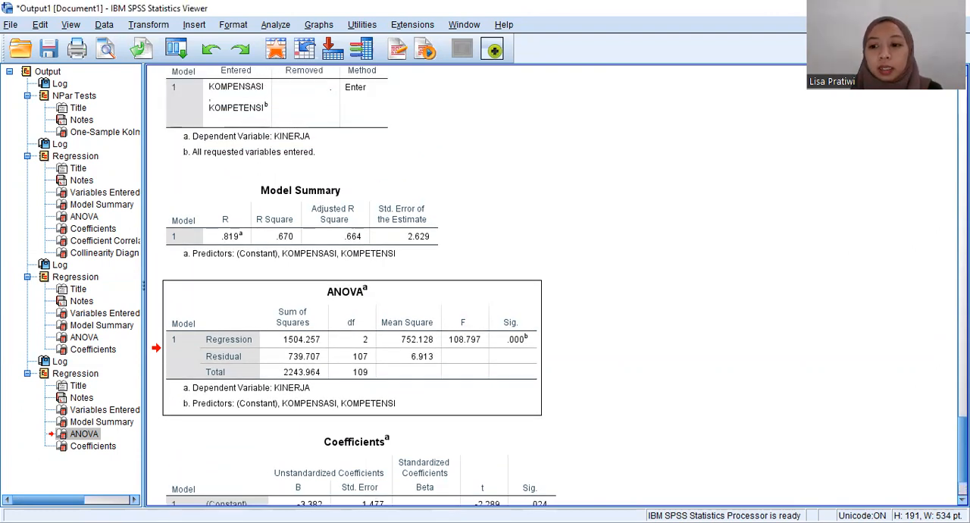
scroll(581, 318, "down", 4)
left_click(450, 368)
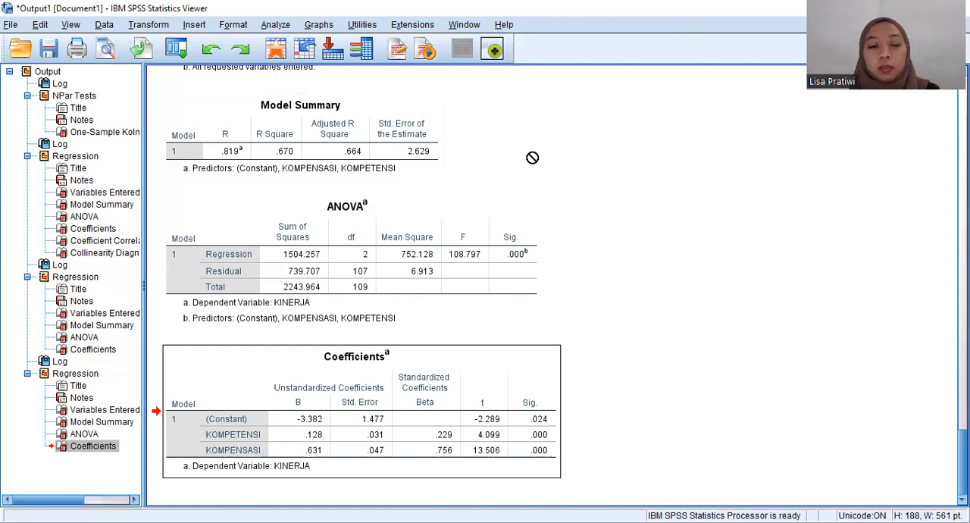
Step: Examine the R and R Square values in the Model Summary table of the KINERJA regression
left_click(222, 111)
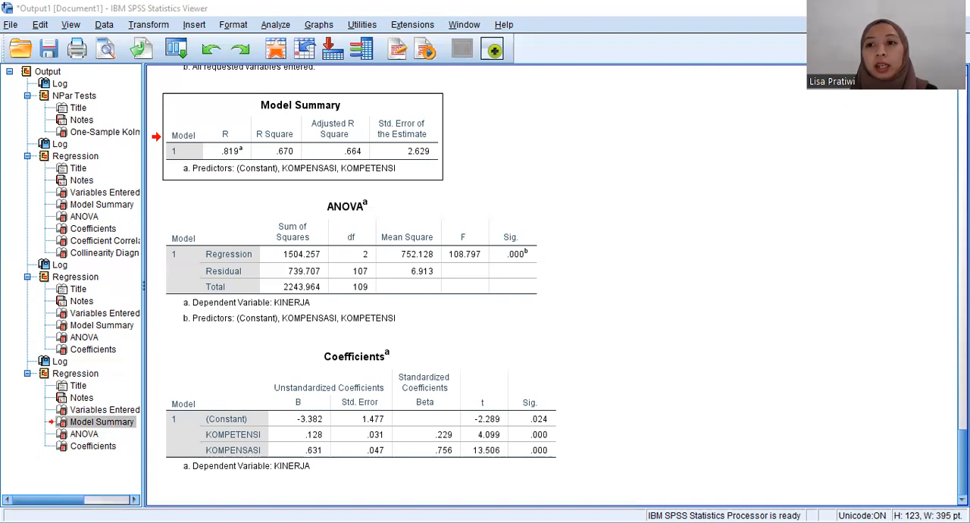
left_click(295, 121)
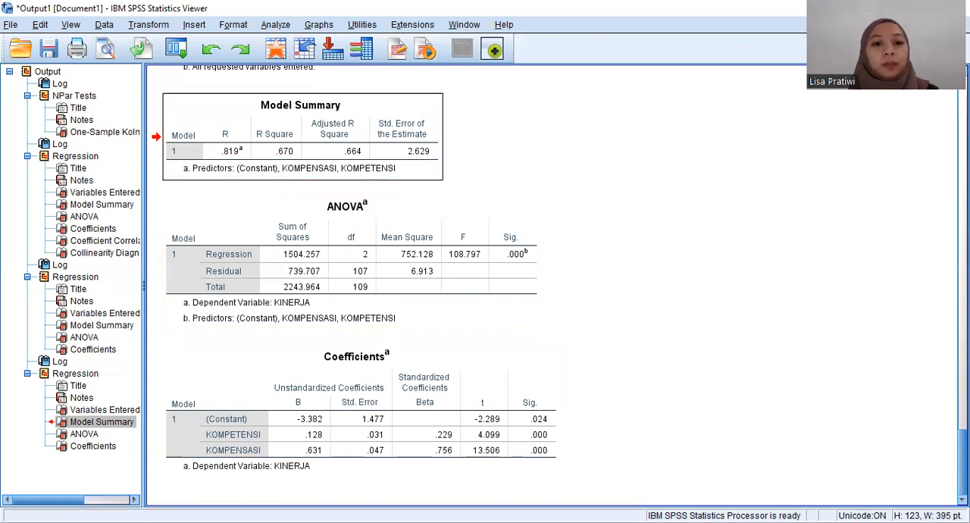
key("alt+Tab")
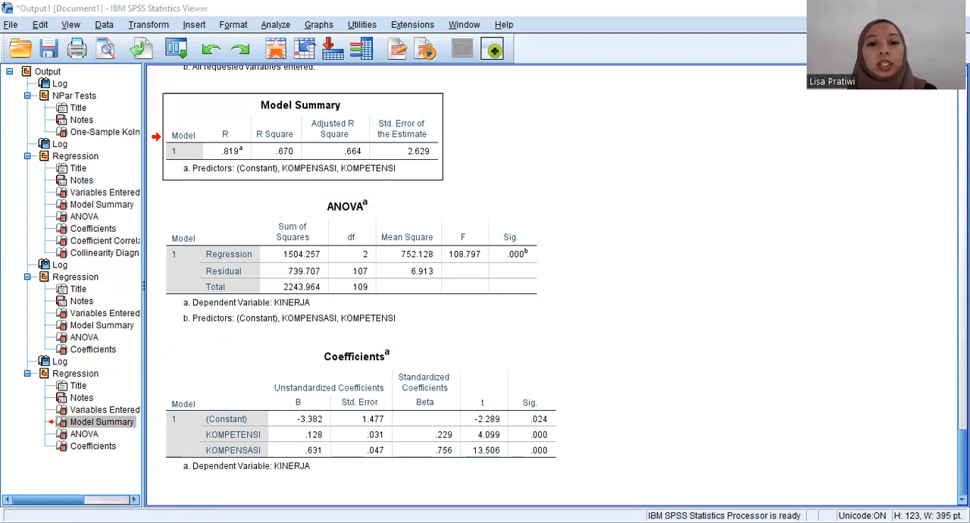